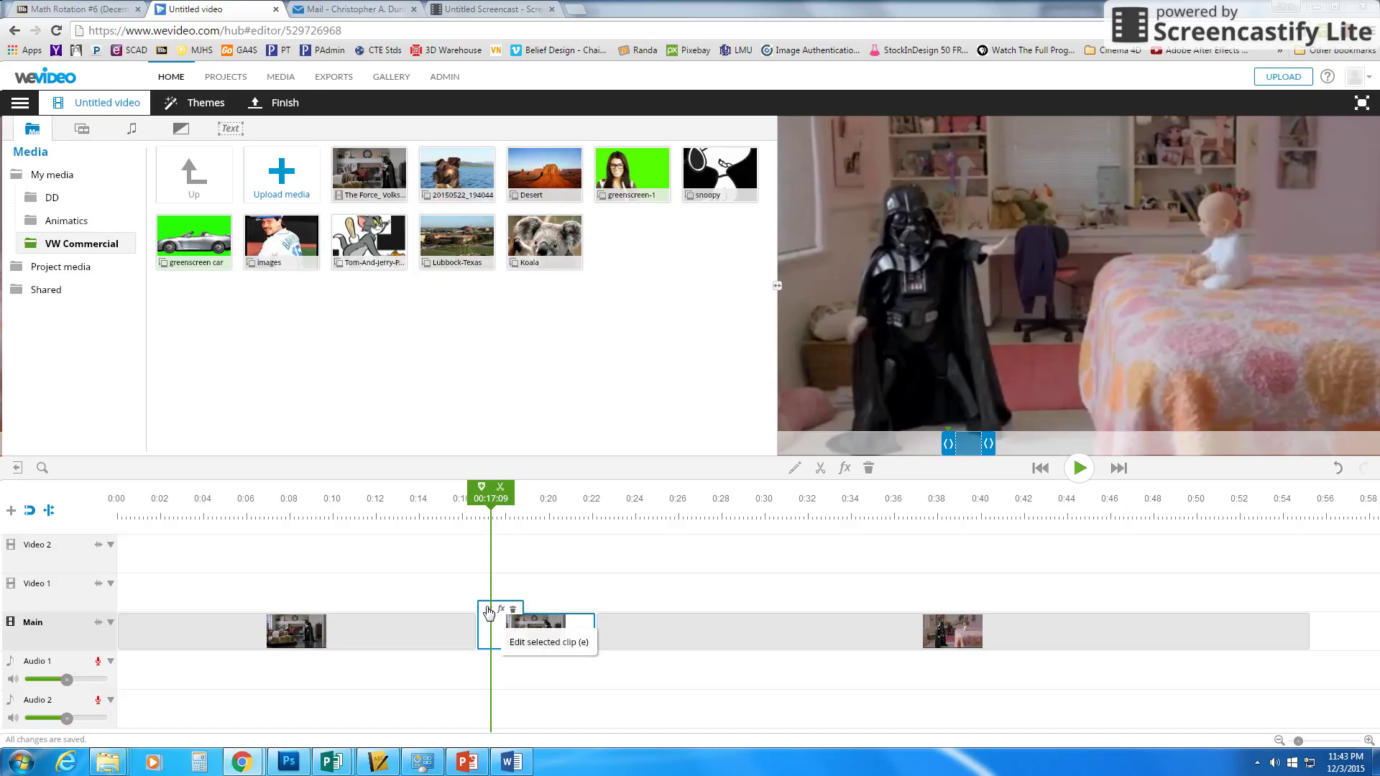
Select the third Main-track clip, preview it from the key-fob shot, and park the playhead at 00:52:09.
left_click(632, 632)
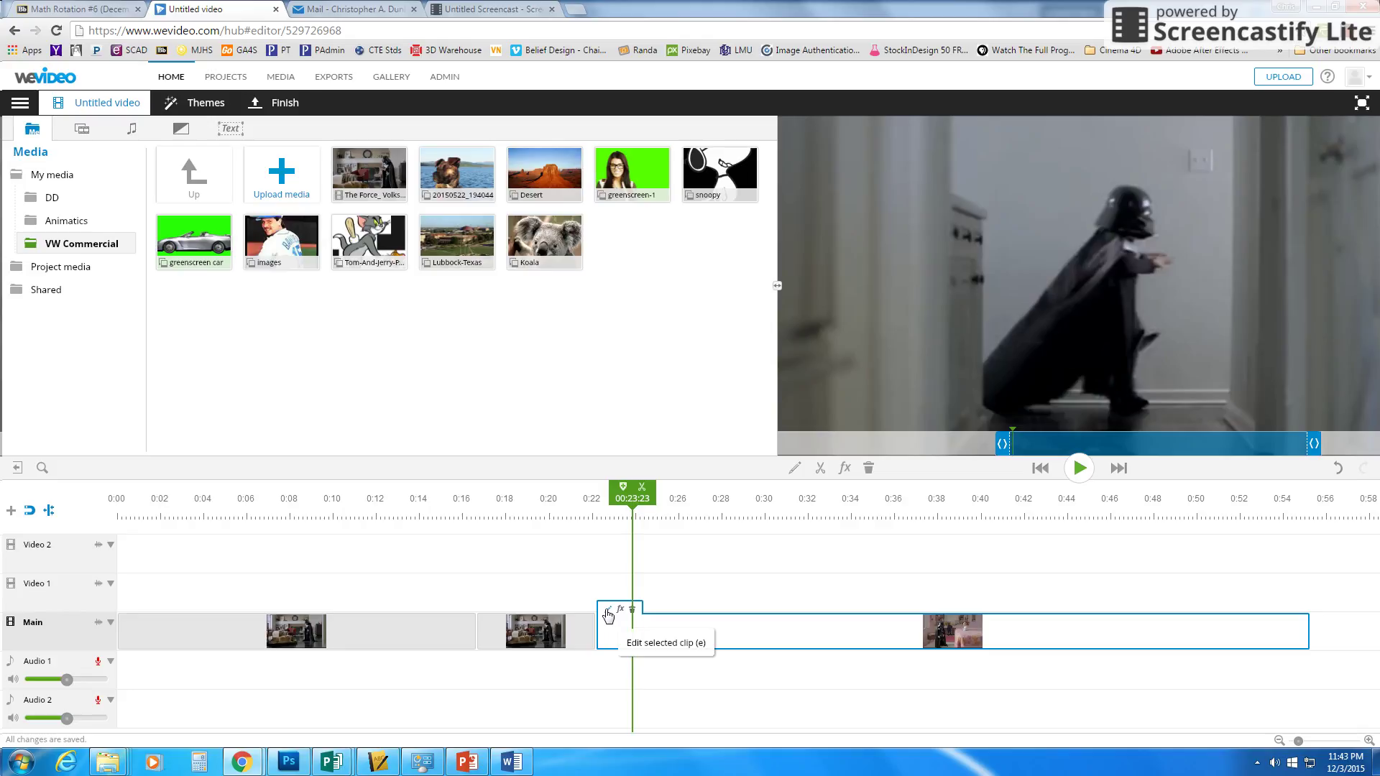
left_click_drag(633, 513, 1287, 520)
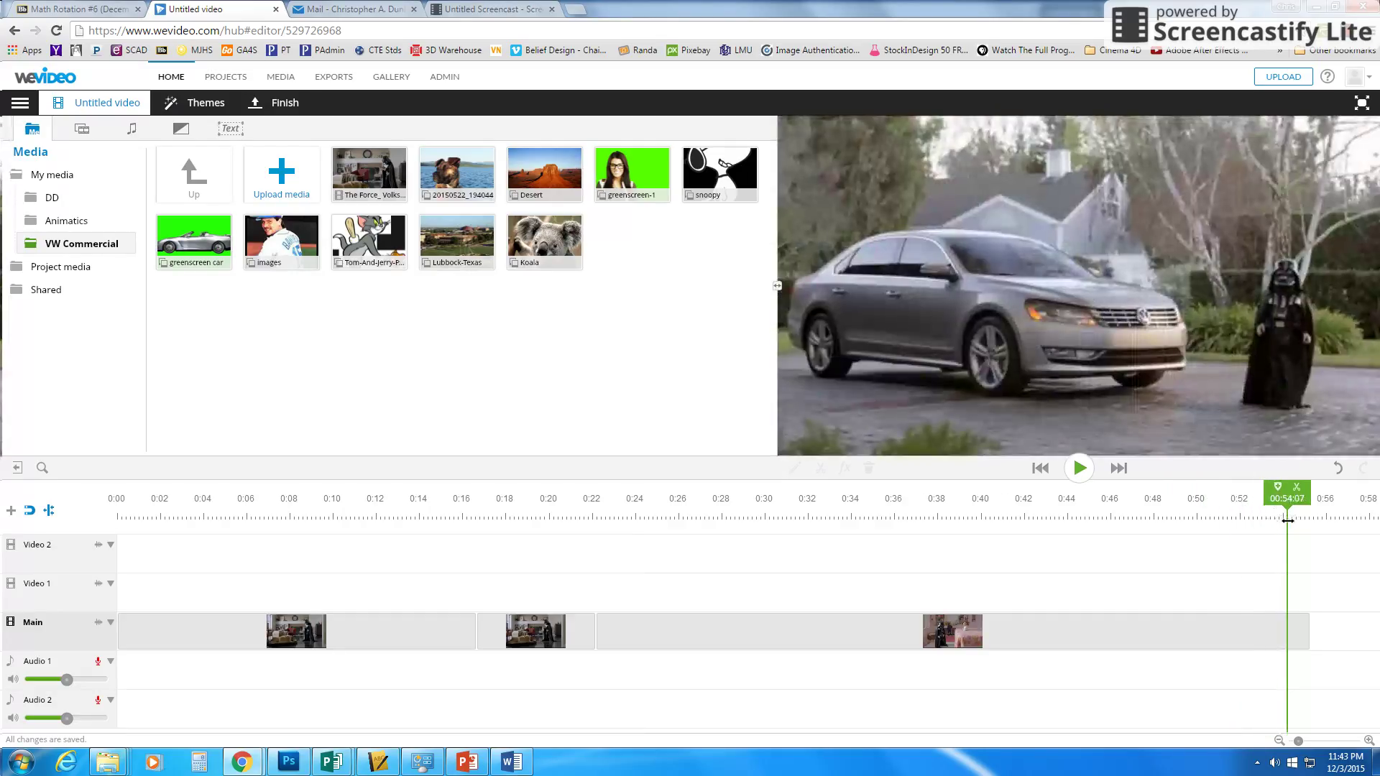
left_click(1150, 631)
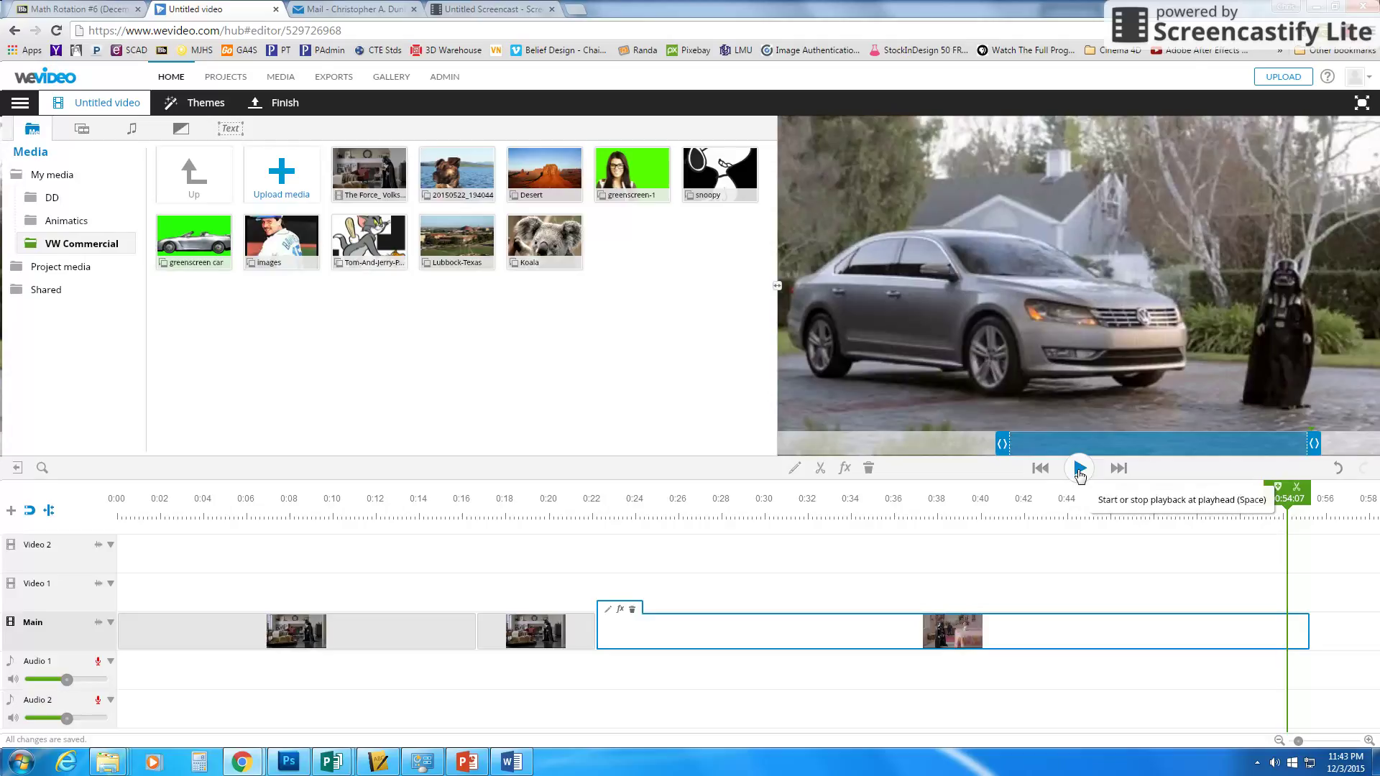
left_click(1080, 468)
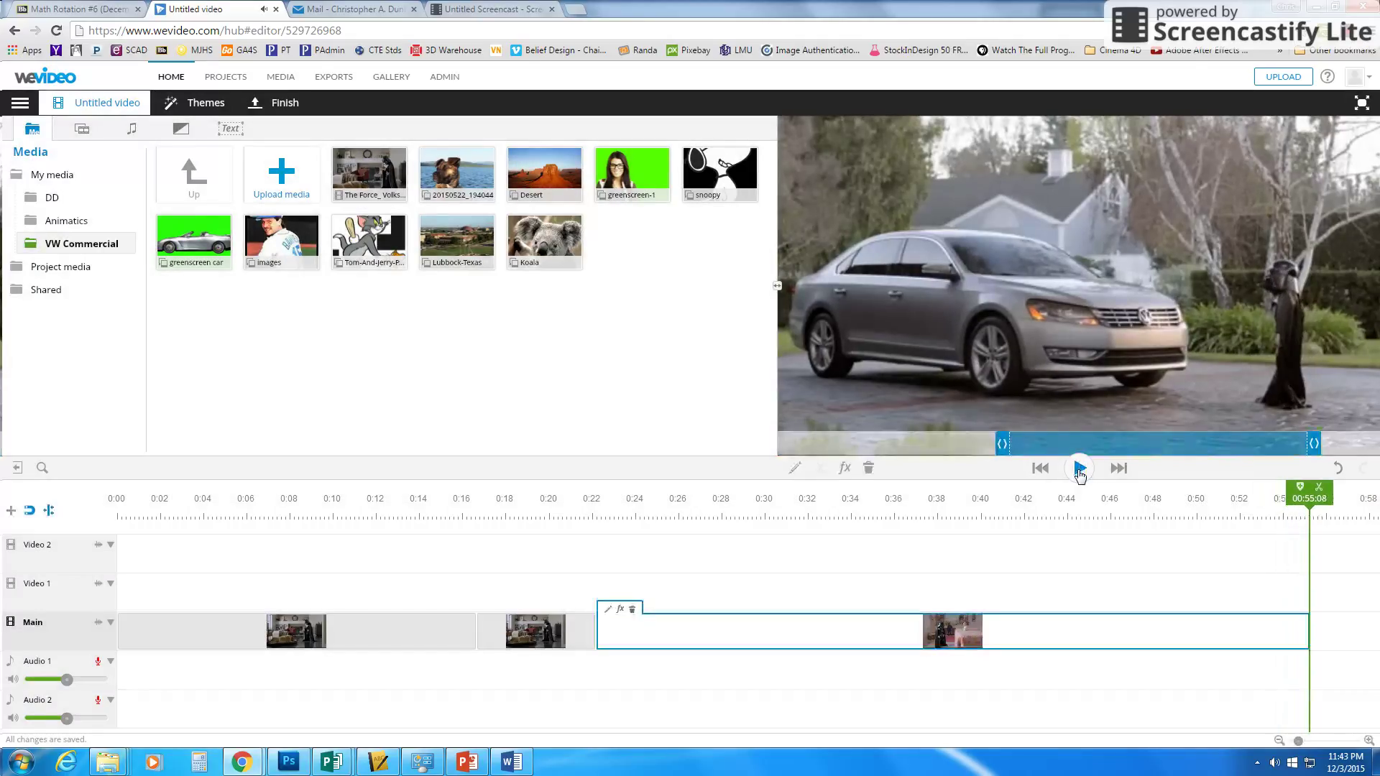
left_click(1245, 507)
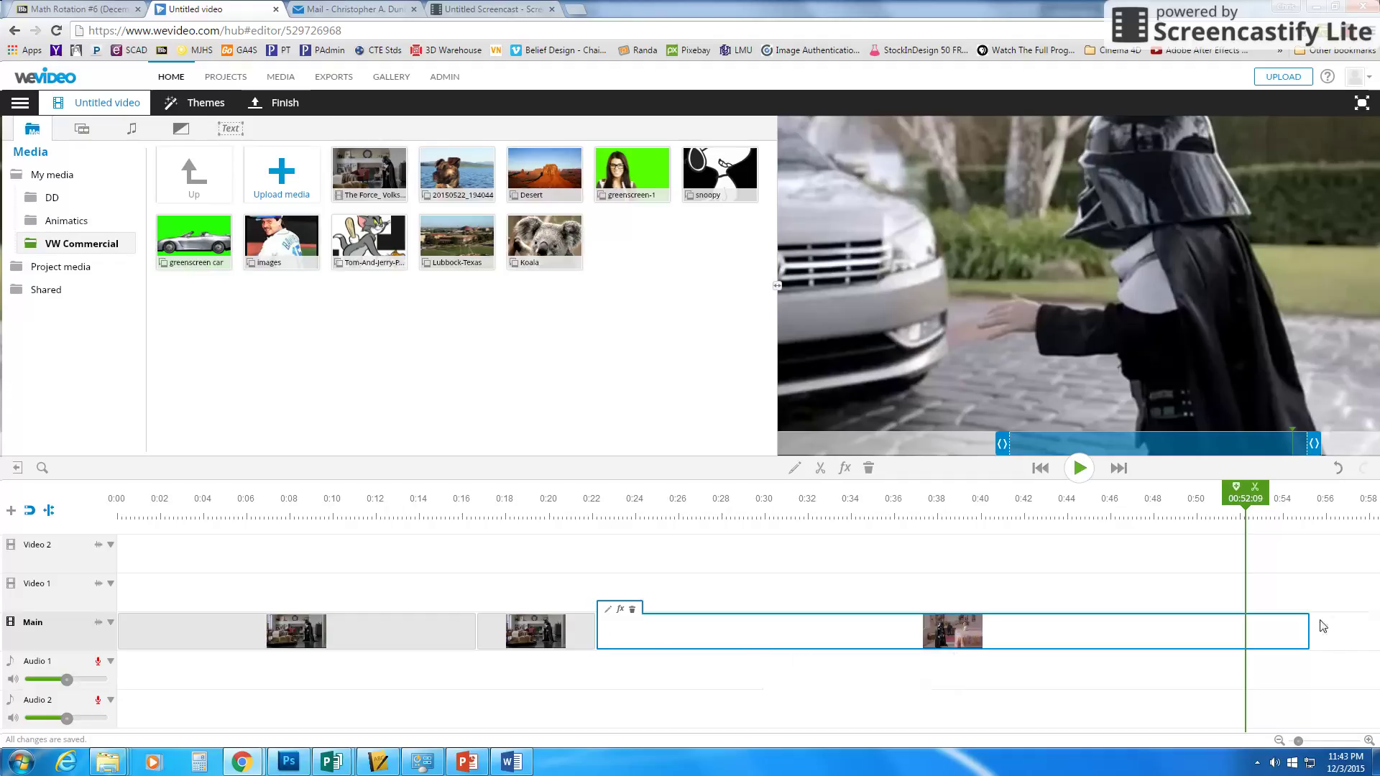
Open the clip's editor and look through its Caption, Transform, Animation and Volume tabs.
left_click(609, 611)
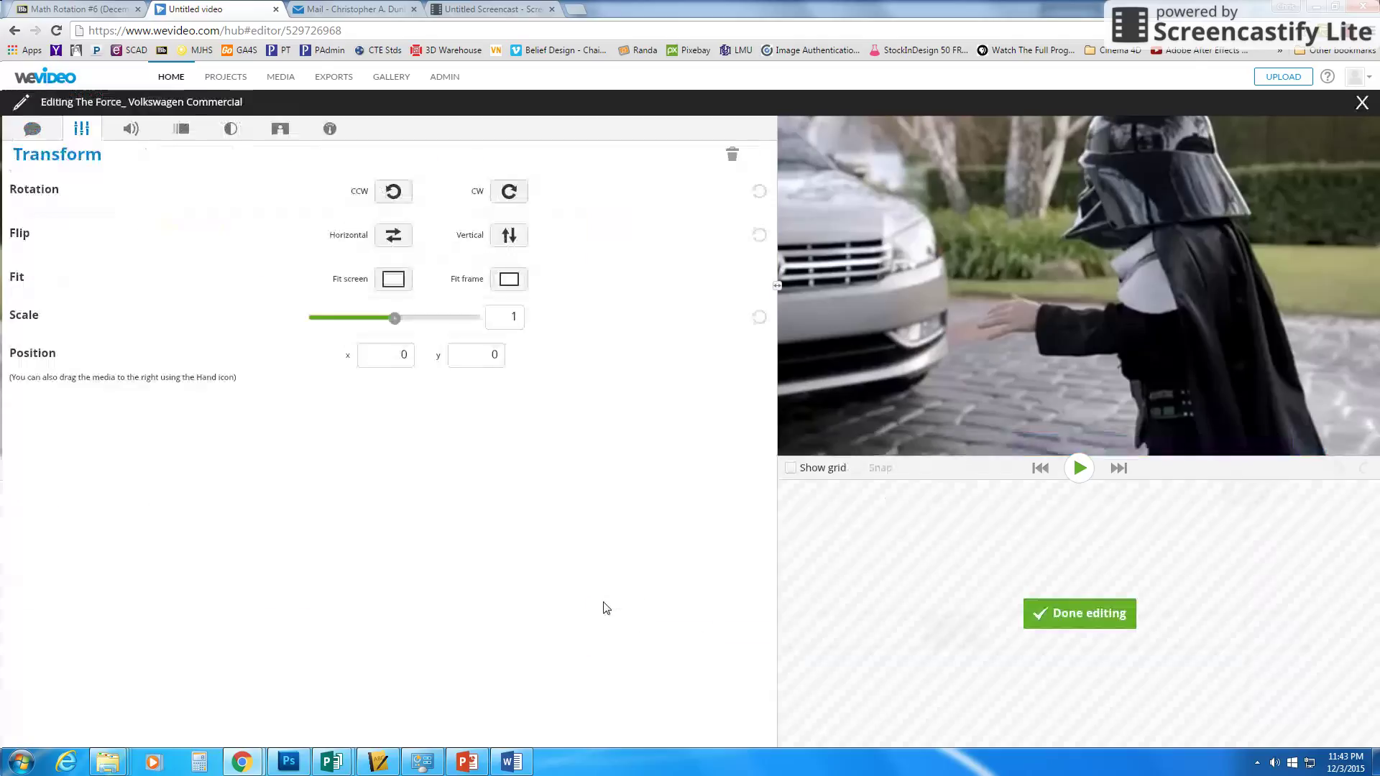
left_click(32, 129)
left_click(81, 128)
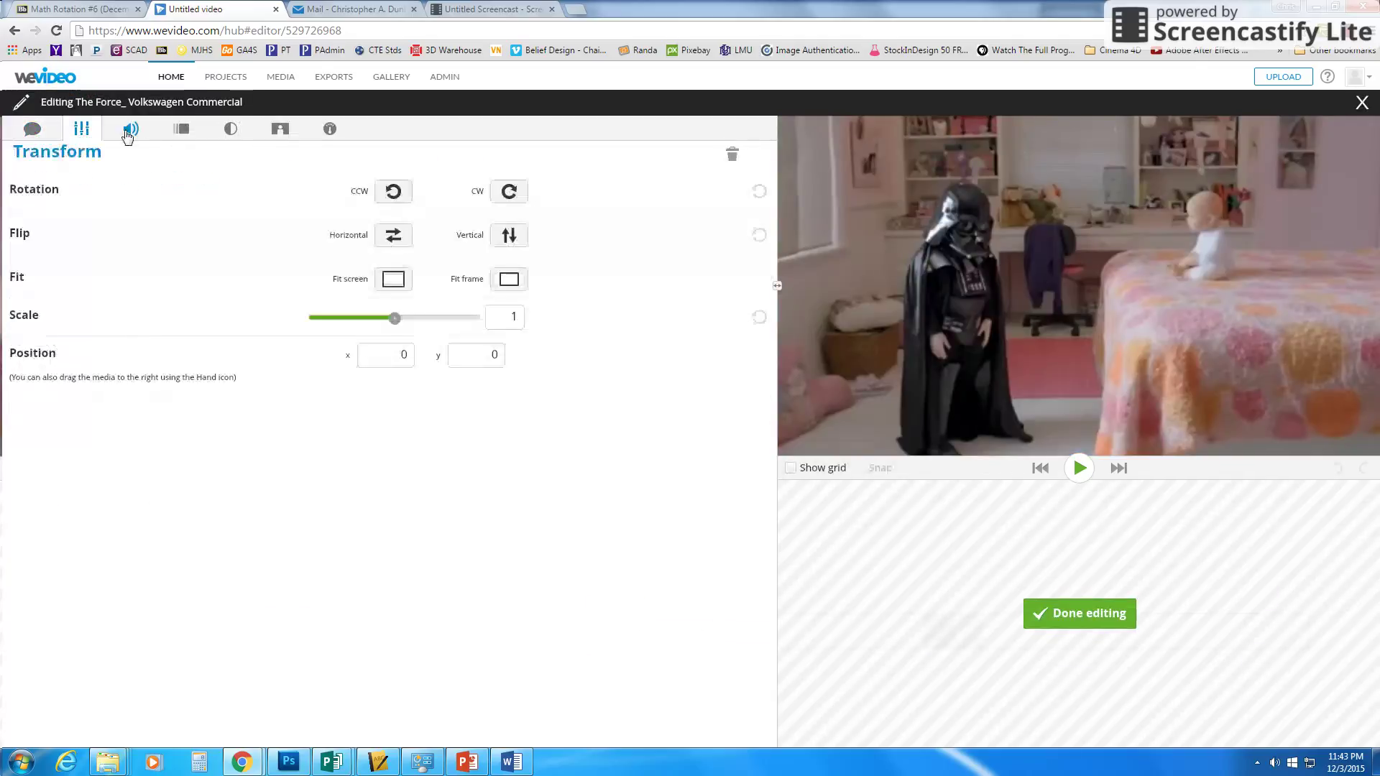
left_click(131, 129)
left_click(179, 131)
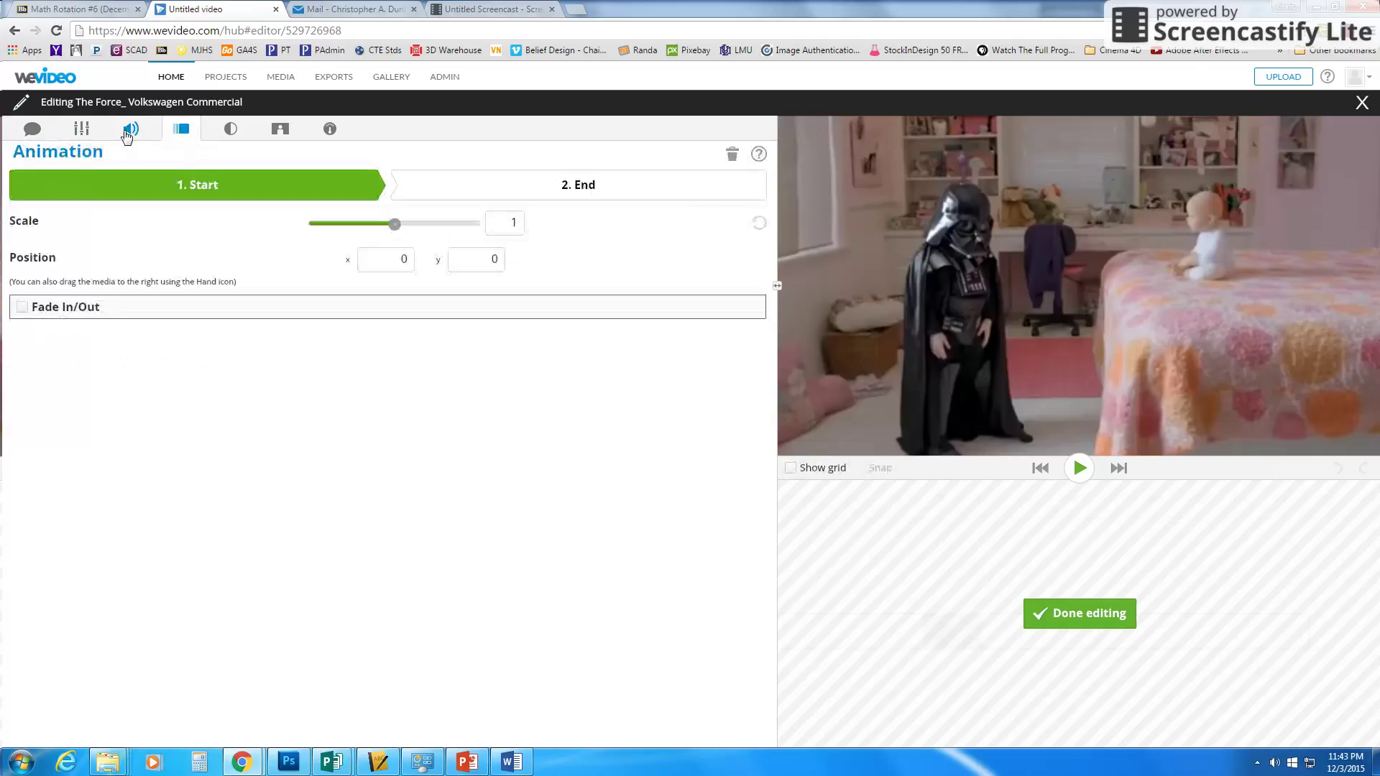
left_click(128, 133)
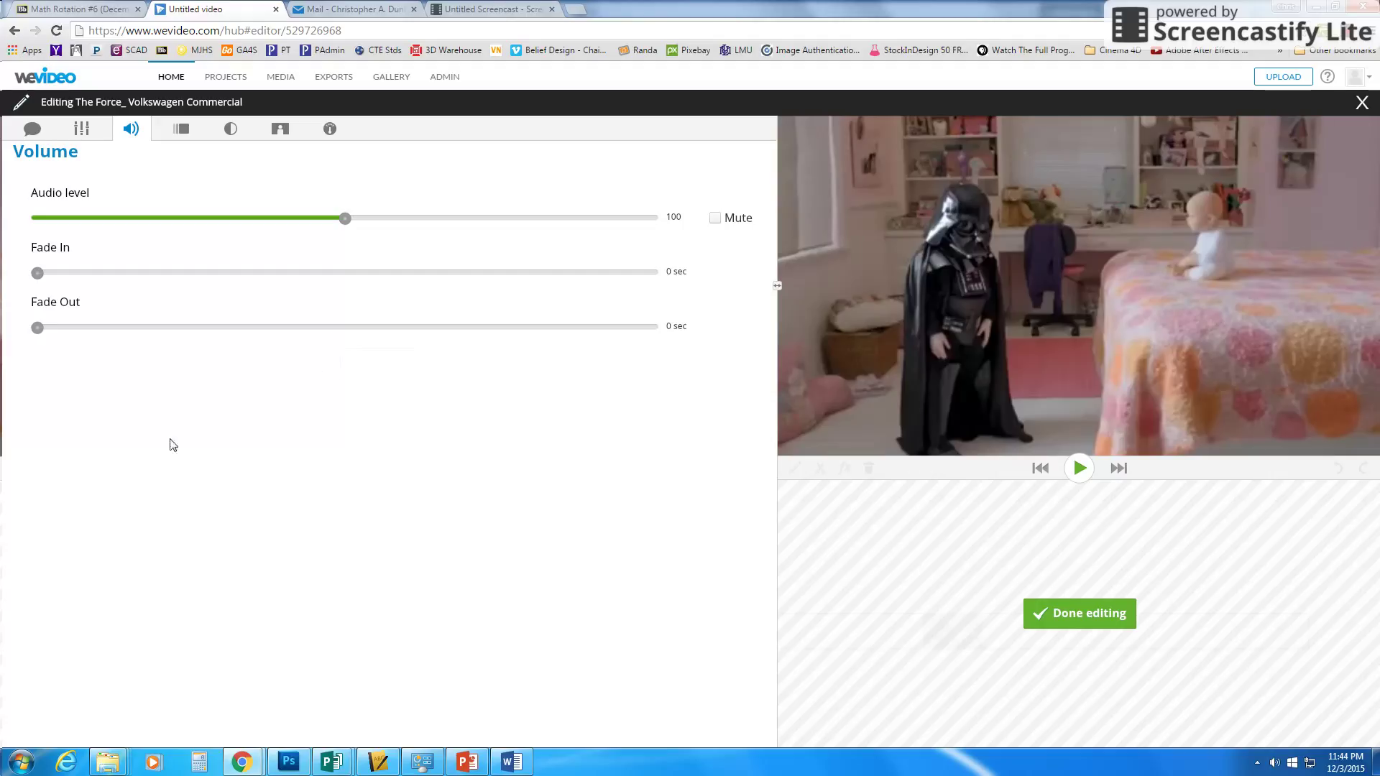
Lengthen the audio Fade Out to 3.5 seconds.
mouse_move(38, 327)
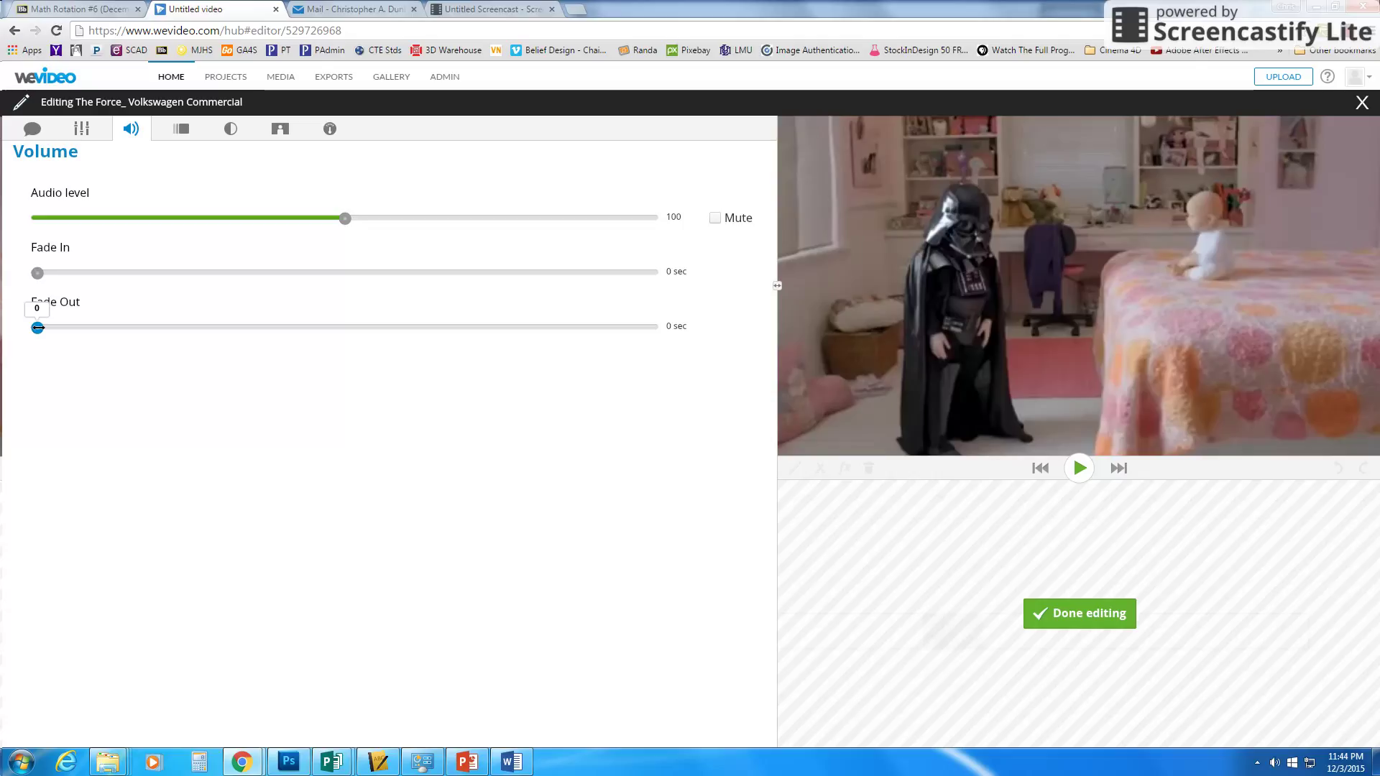
left_click_drag(59, 333, 288, 330)
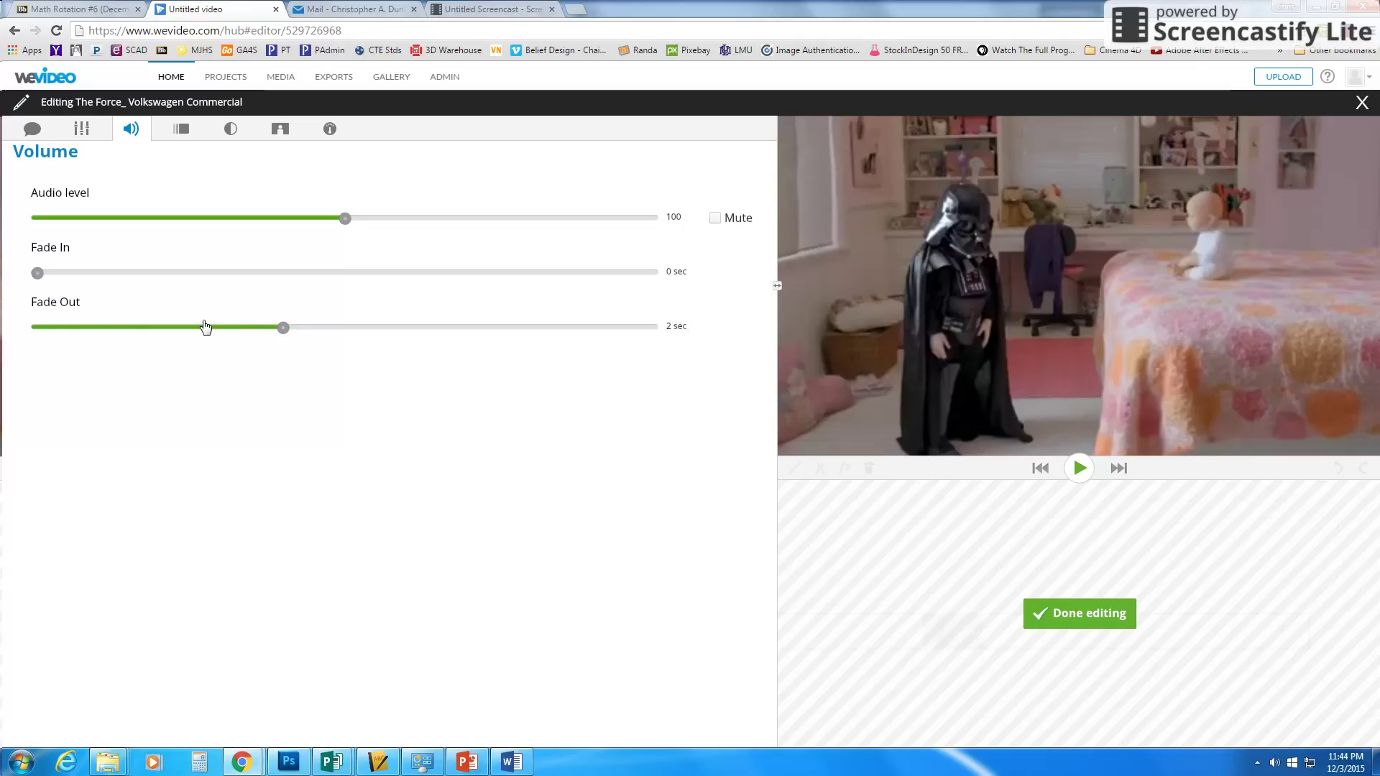
left_click_drag(283, 328, 467, 332)
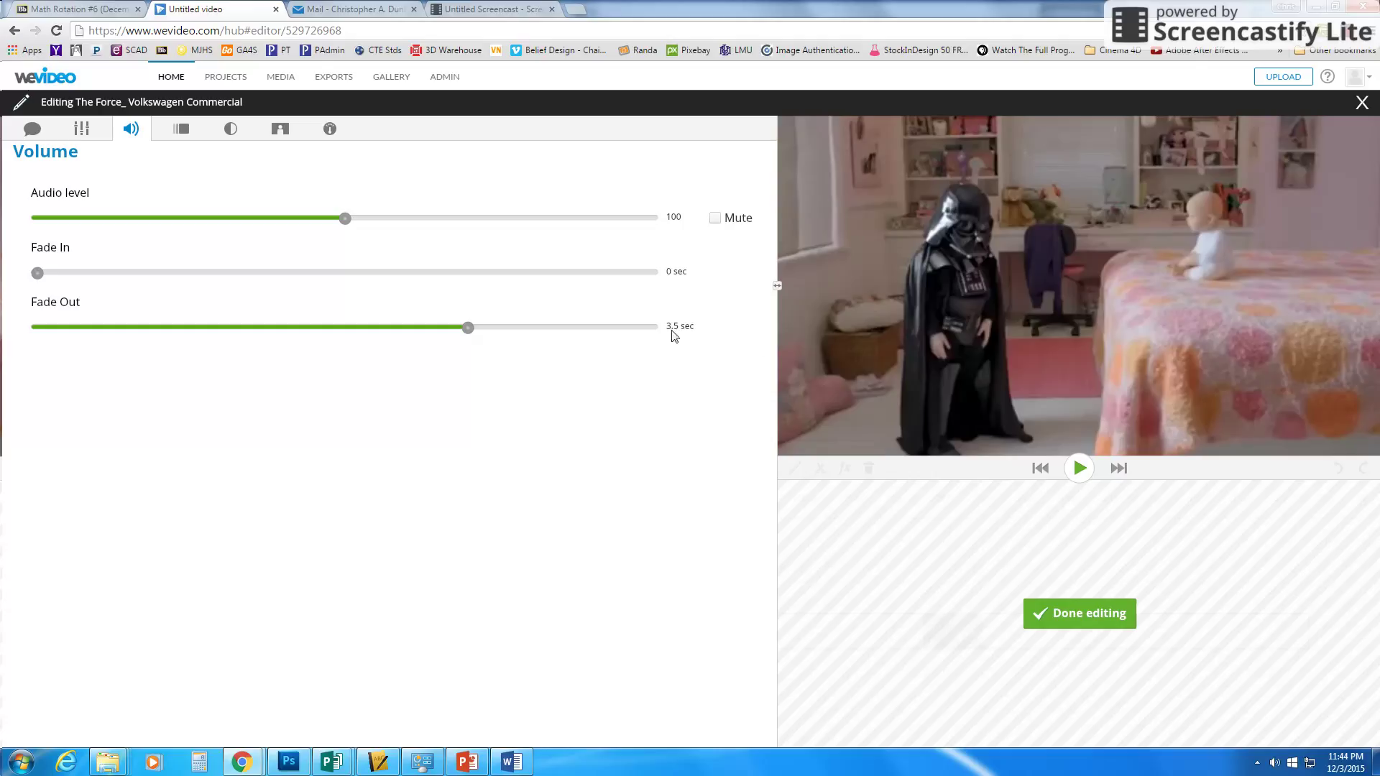
Back on the timeline, play the project from 0:50:22, pause, and select the second Main-track clip.
left_click(1029, 615)
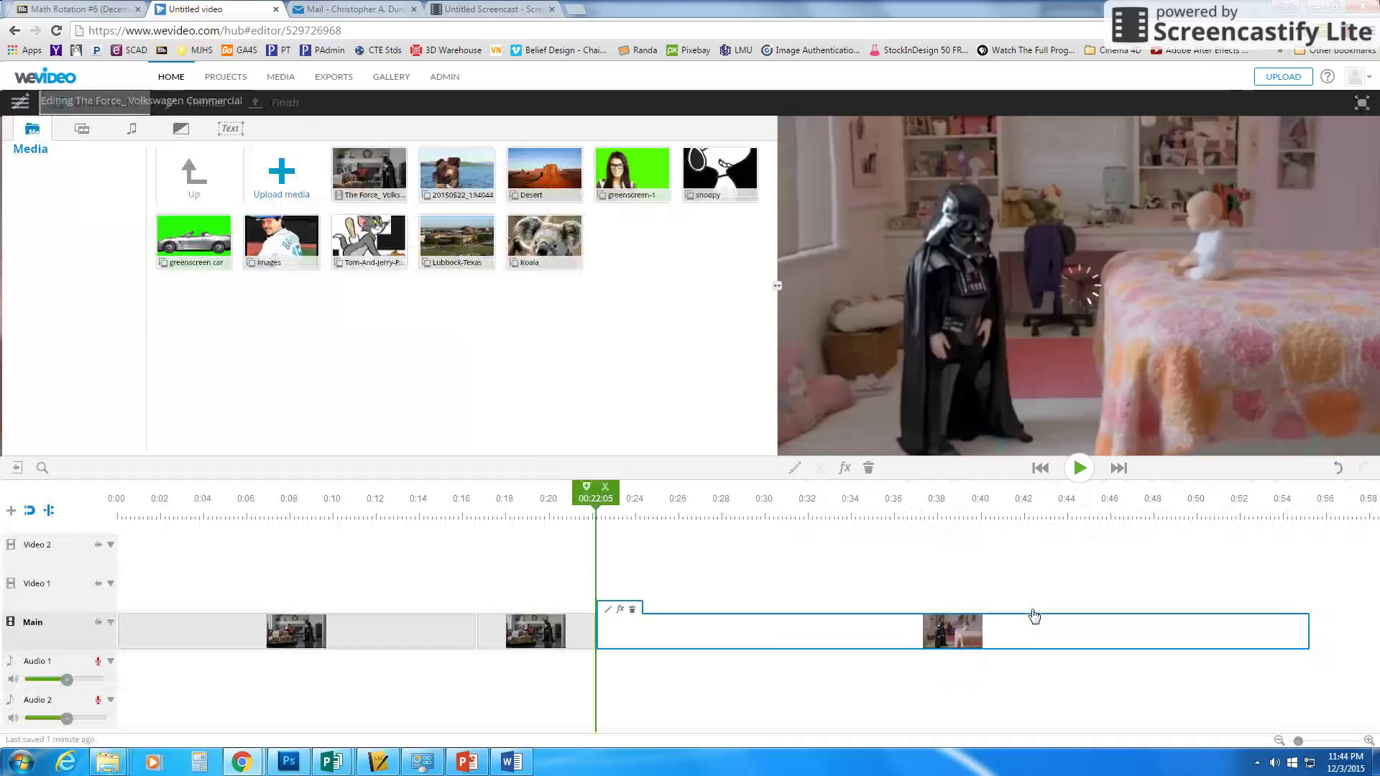
left_click(1213, 512)
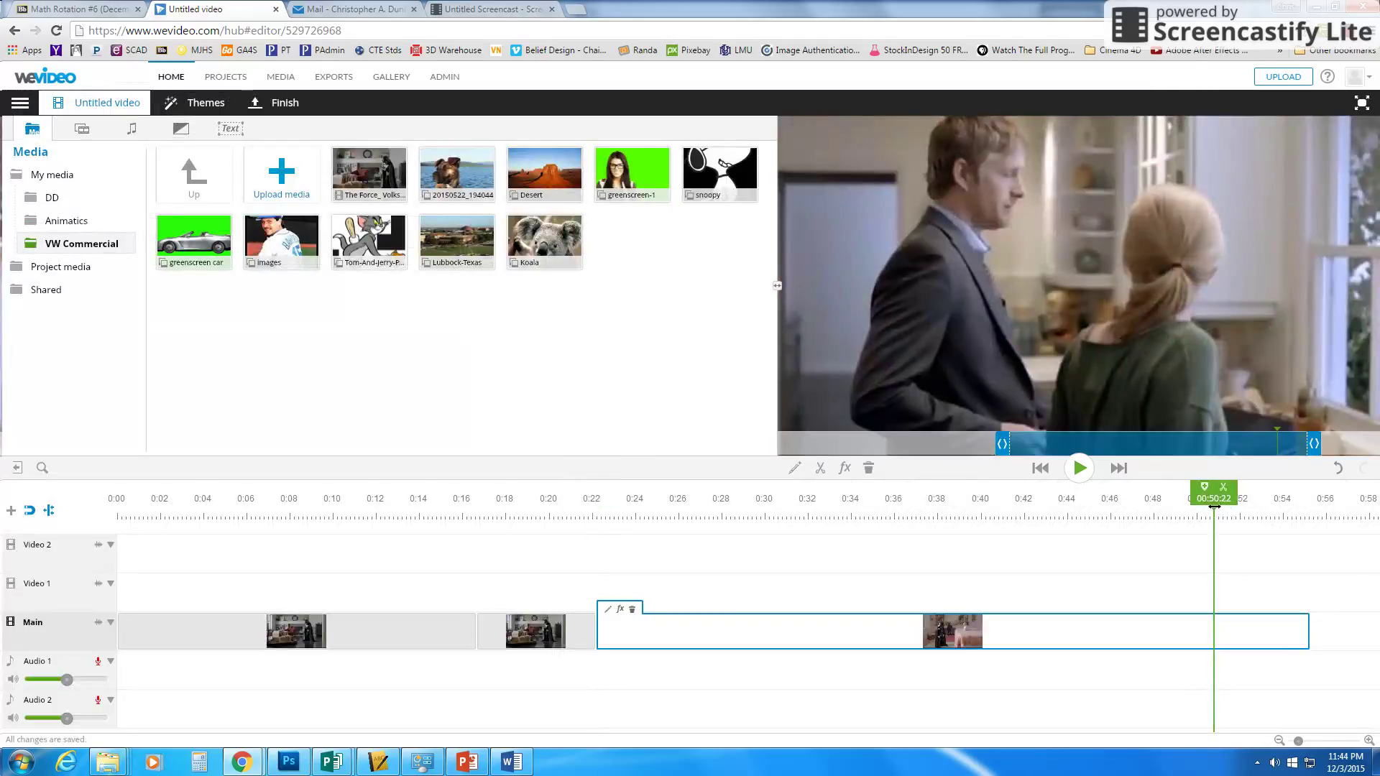
left_click(1079, 476)
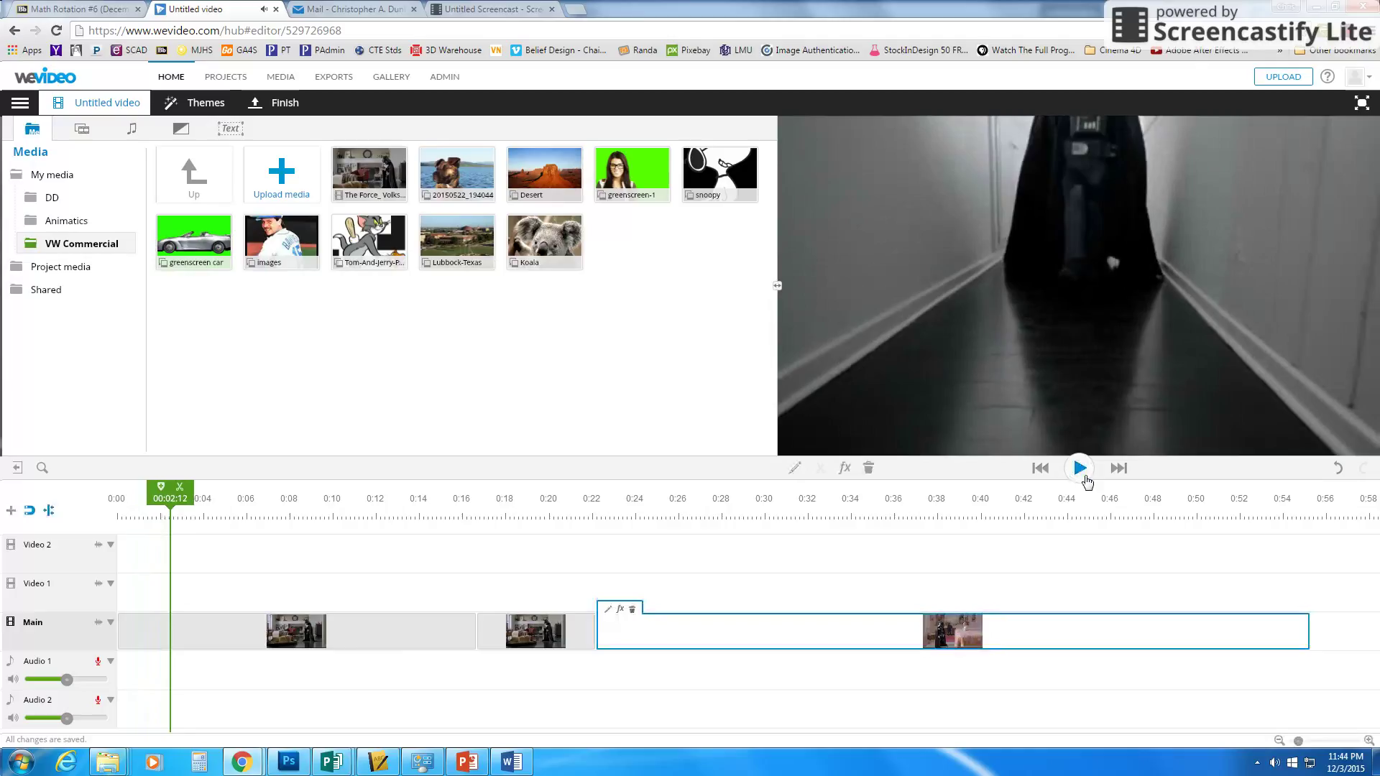
left_click(1084, 478)
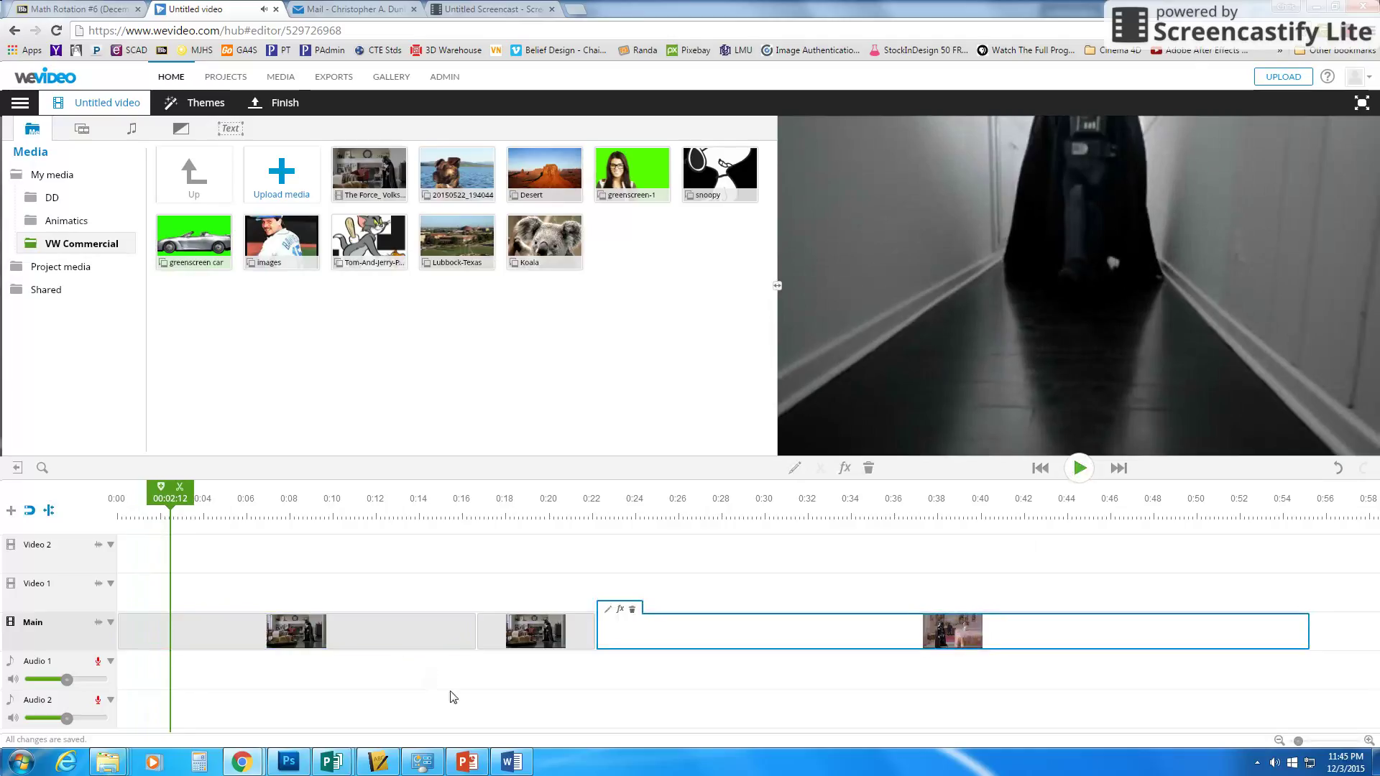
left_click(495, 647)
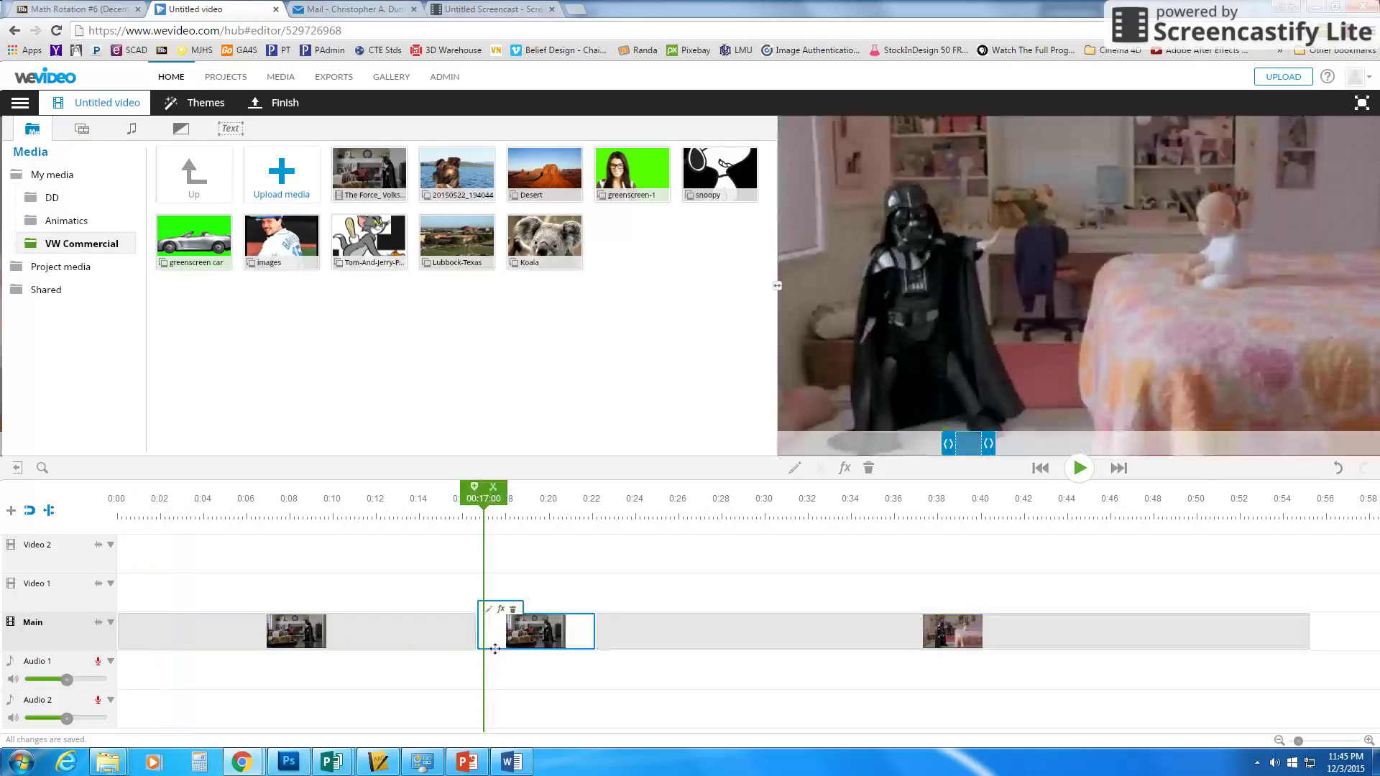
Open the second clip's editor, view its Caption tab, then show its Transform settings.
left_click(489, 612)
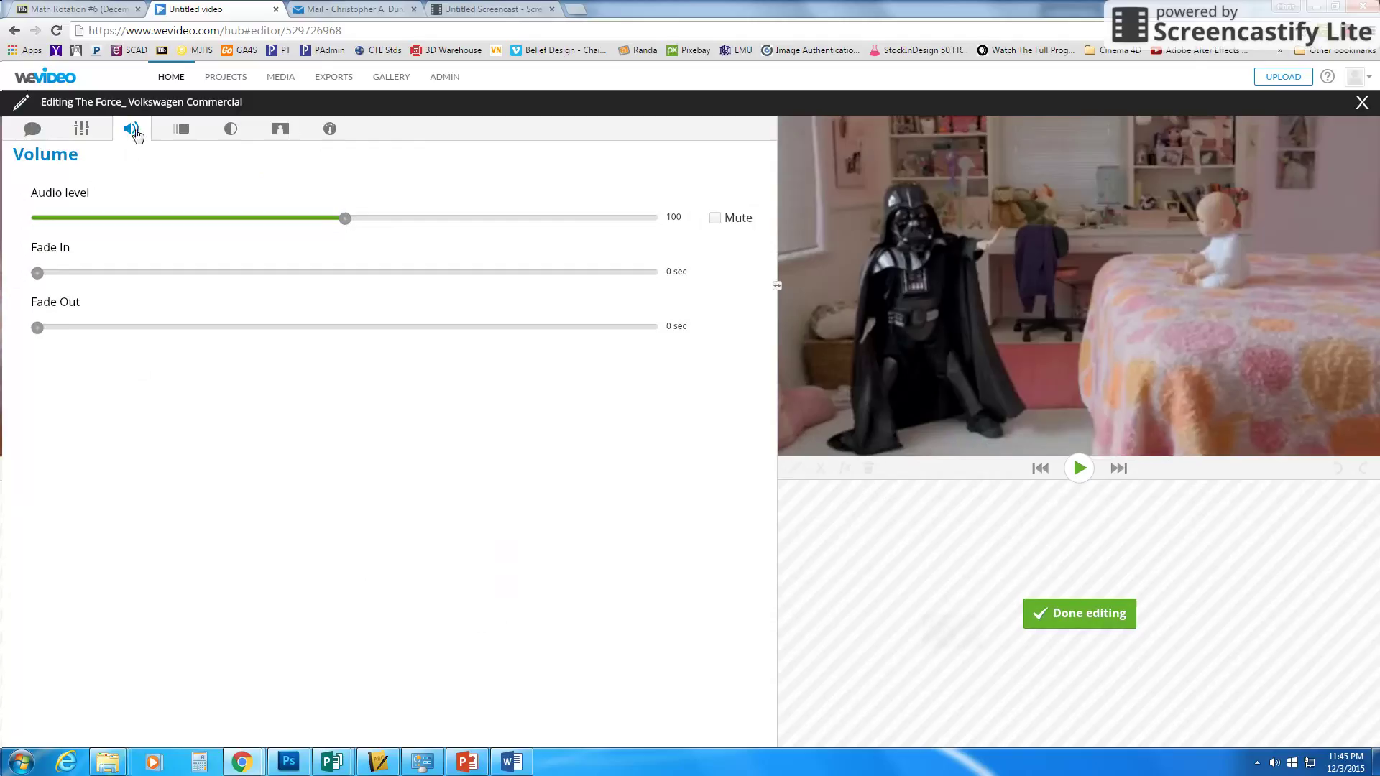
left_click(30, 131)
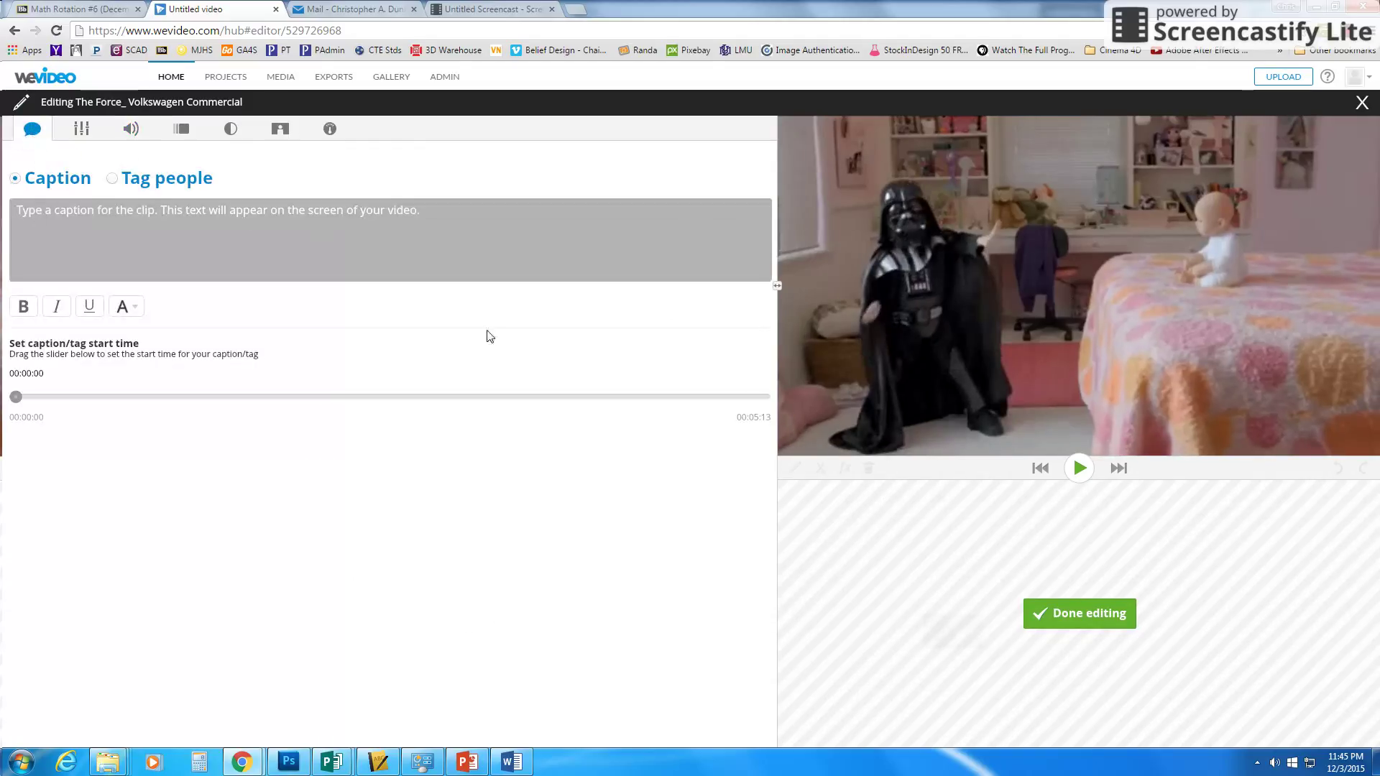
mouse_move(780, 376)
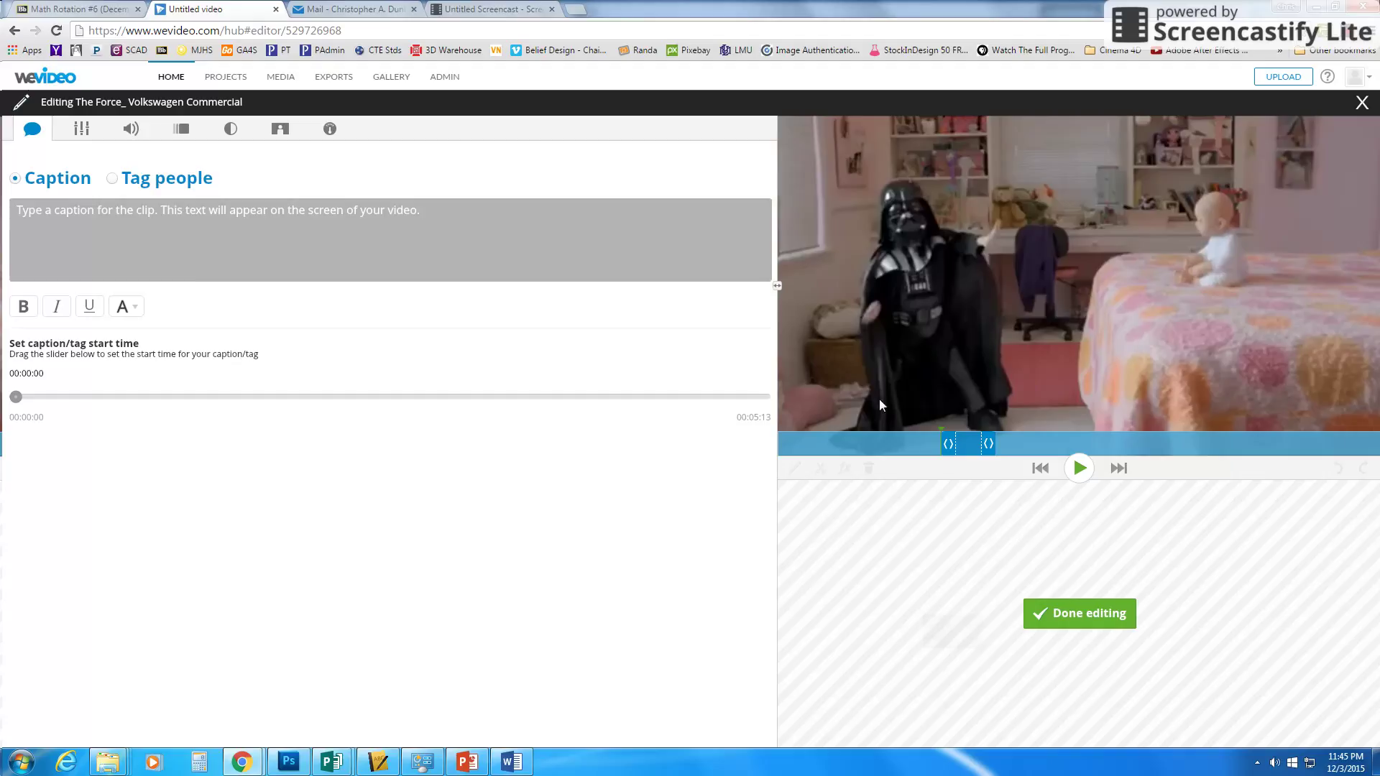
left_click(80, 130)
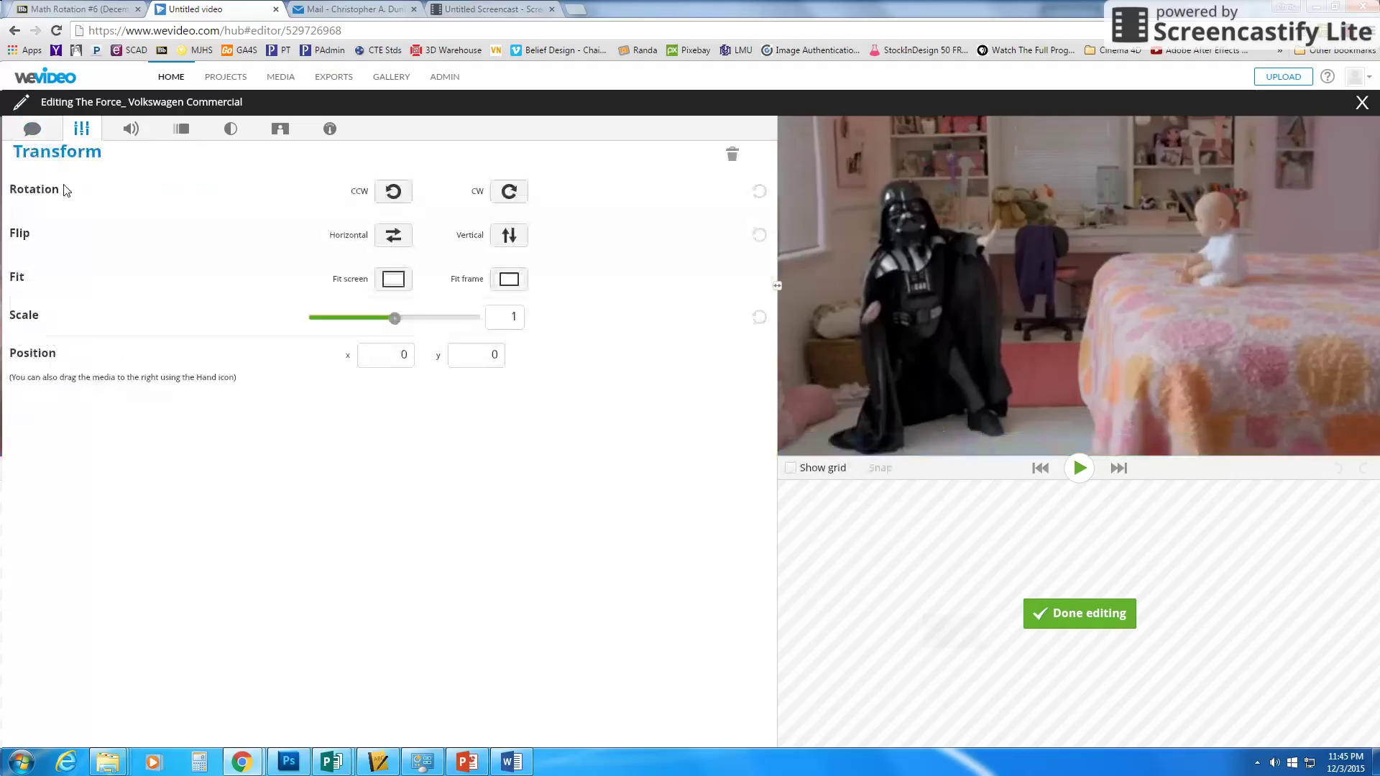
Try clockwise quarter-turn rotations and a horizontal flip, leaving the clip upright and unflipped.
left_click(509, 191)
left_click(509, 191)
left_click(509, 191)
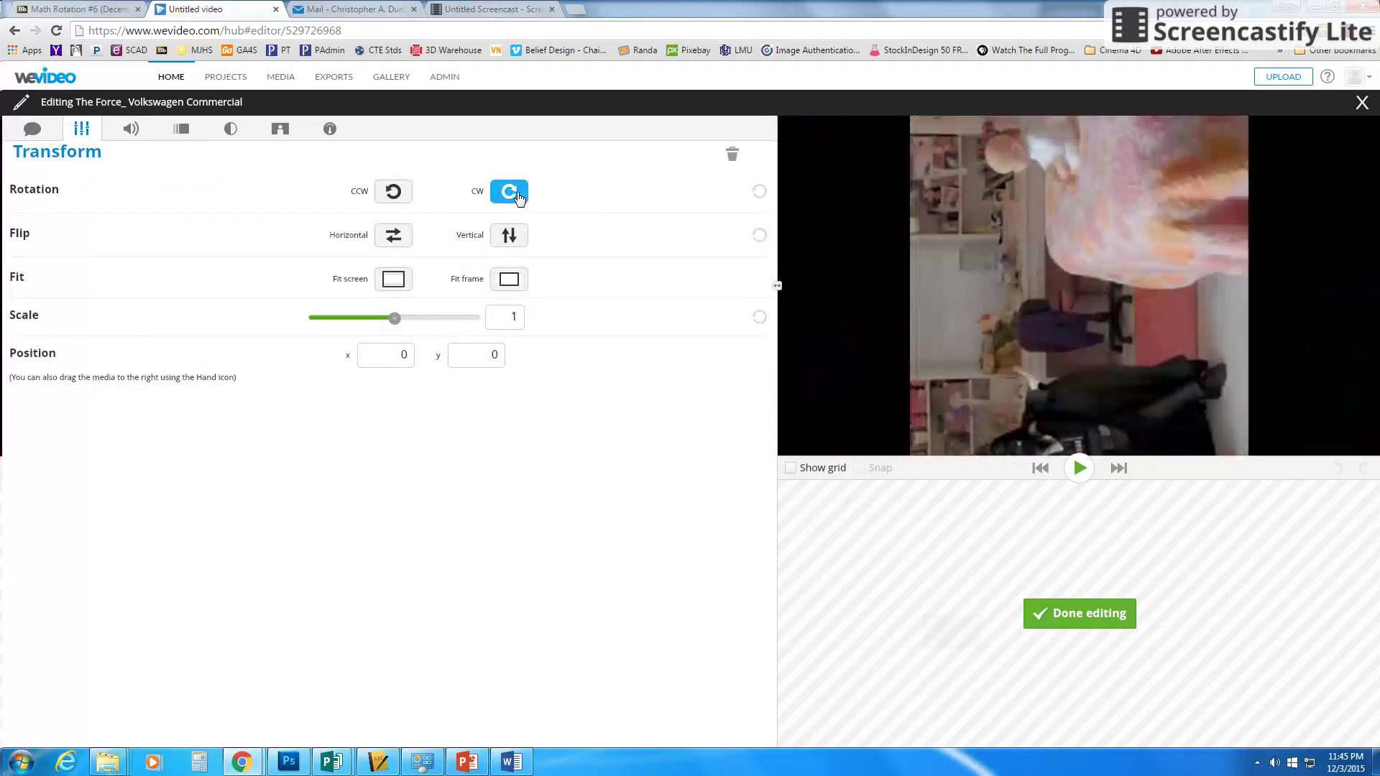
left_click(509, 191)
left_click(392, 237)
left_click(393, 237)
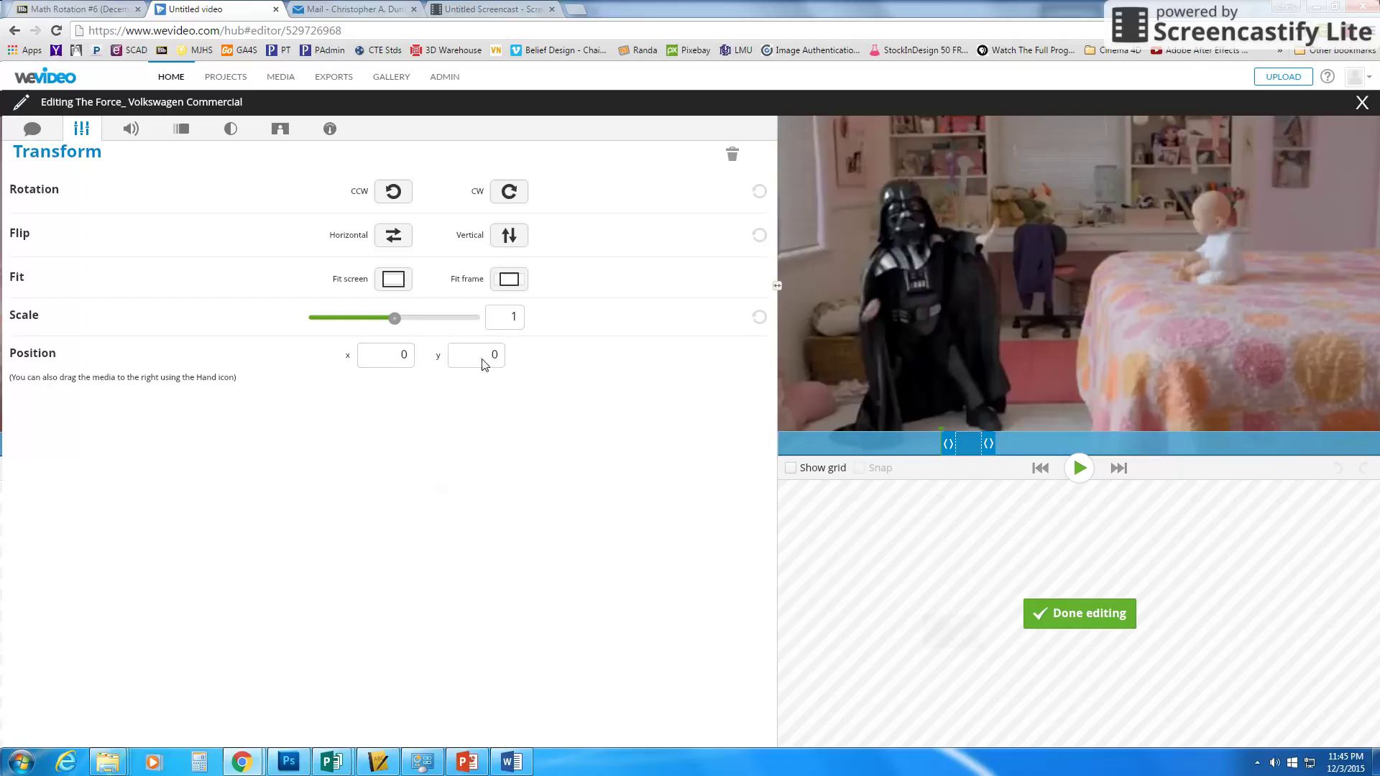
Fit the clip to the frame, then experiment with scaling to 1.24, shrinking and repositioning it.
left_click(508, 286)
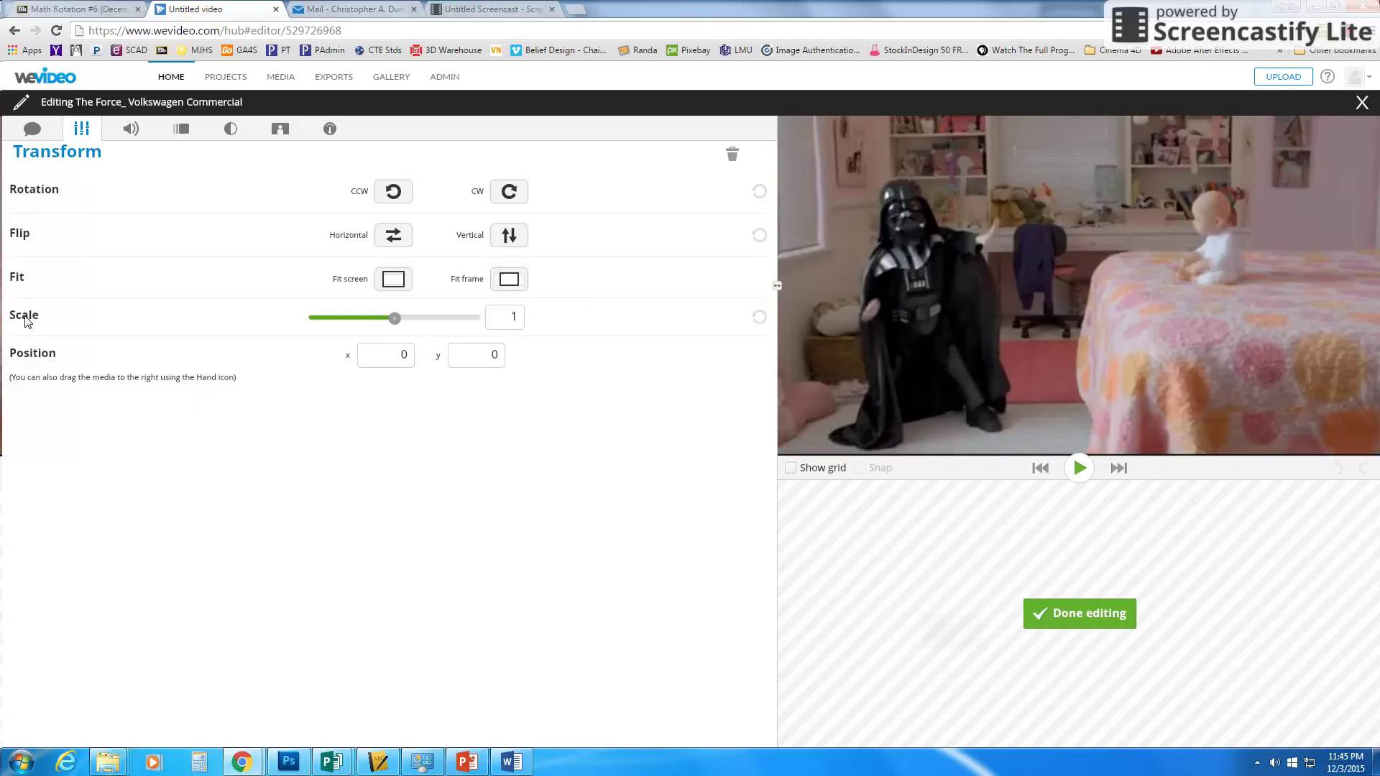
mouse_move(393, 319)
left_mouse_down()
mouse_move(410, 320)
mouse_move(373, 324)
mouse_move(399, 331)
left_mouse_up()
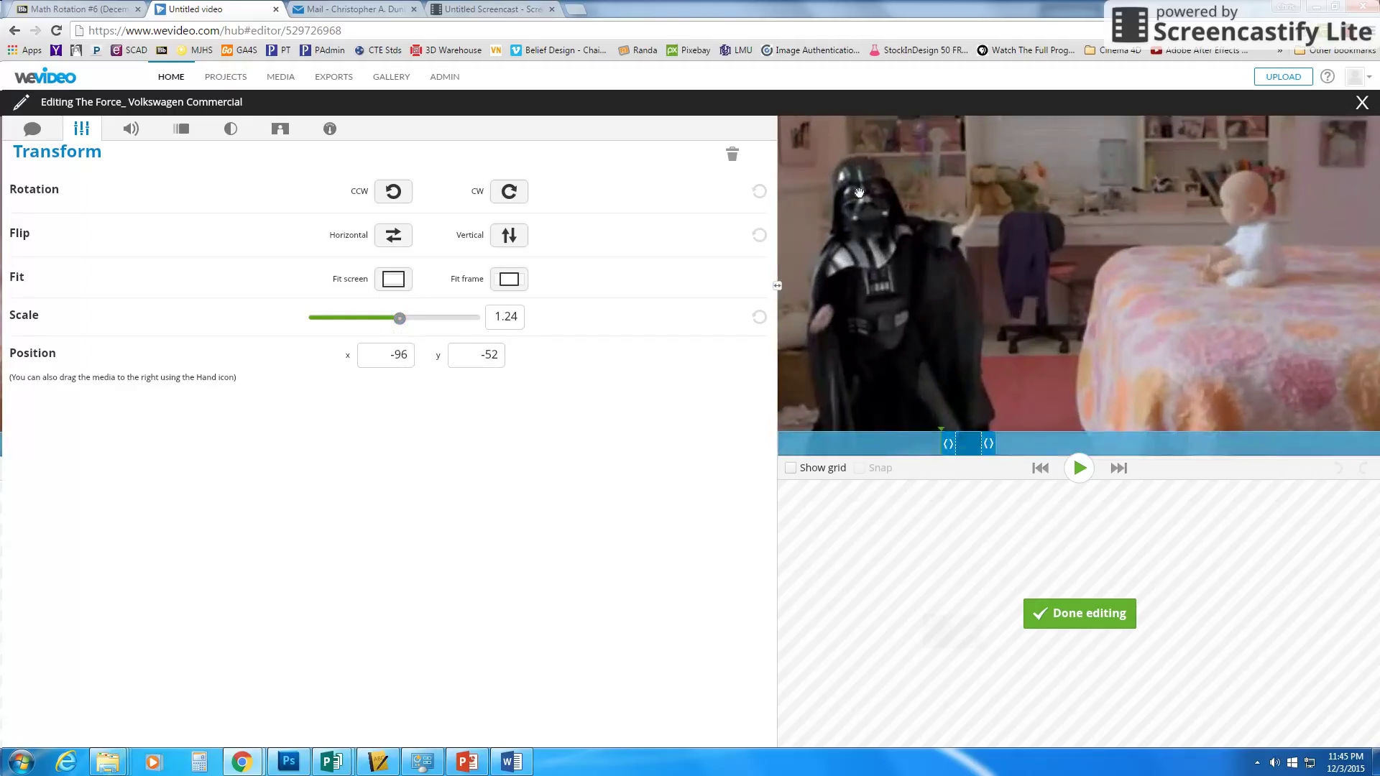
left_click_drag(861, 194, 916, 201)
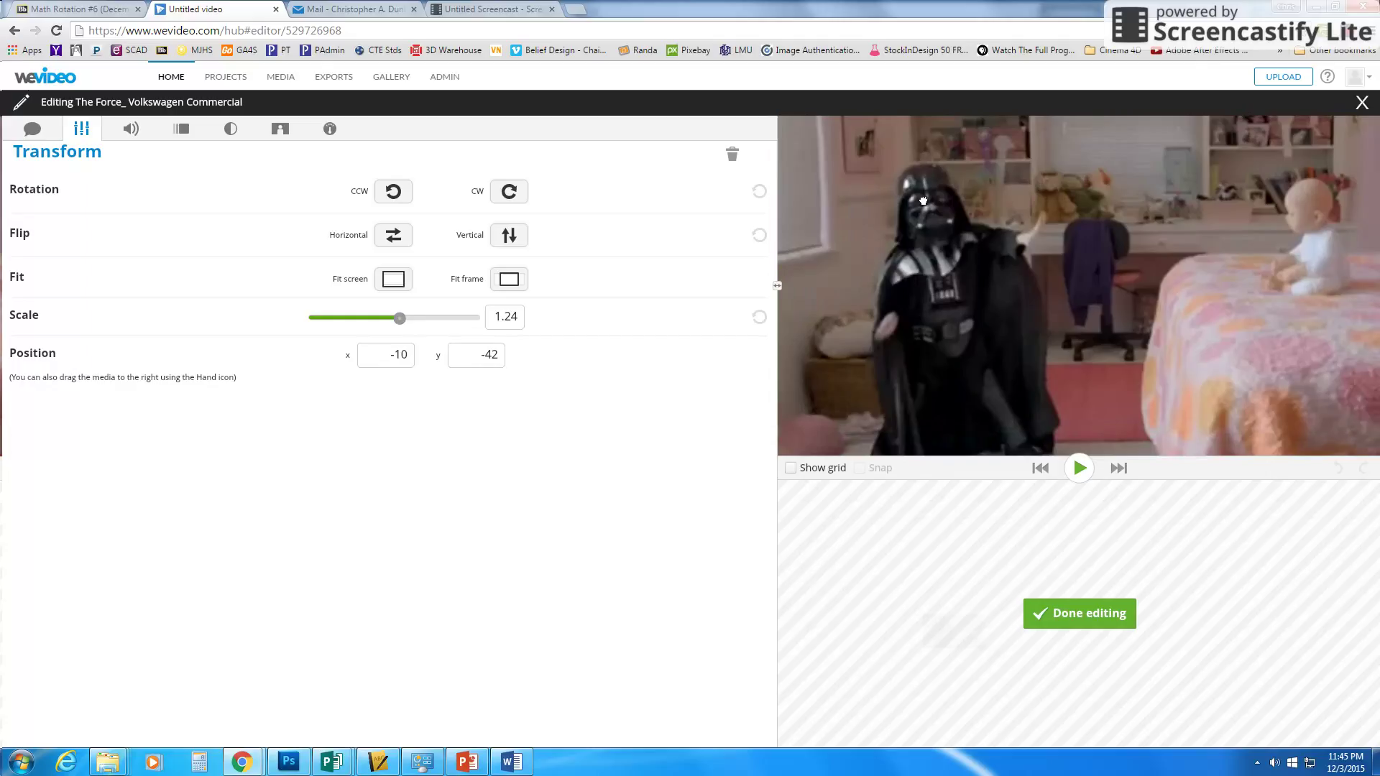
left_click_drag(398, 318, 342, 328)
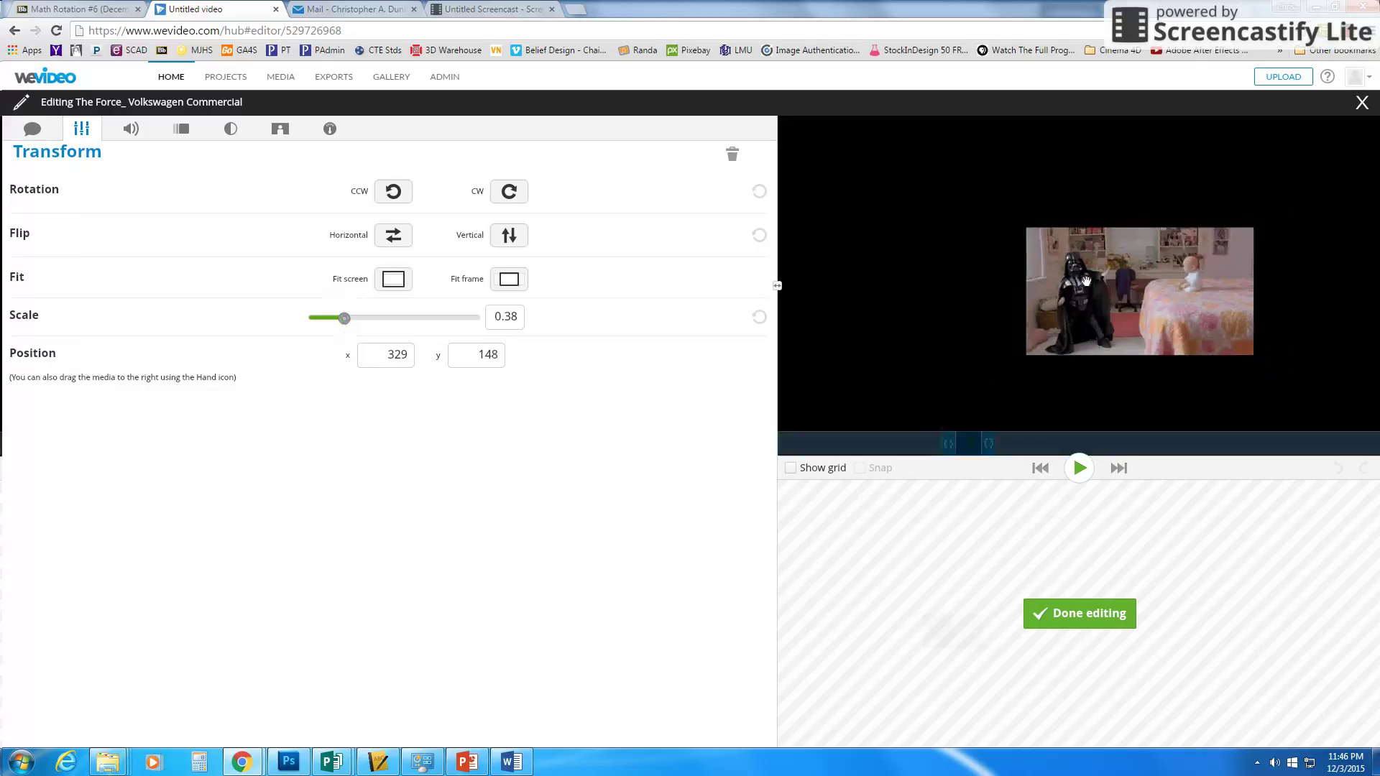
left_click_drag(1099, 307, 1212, 210)
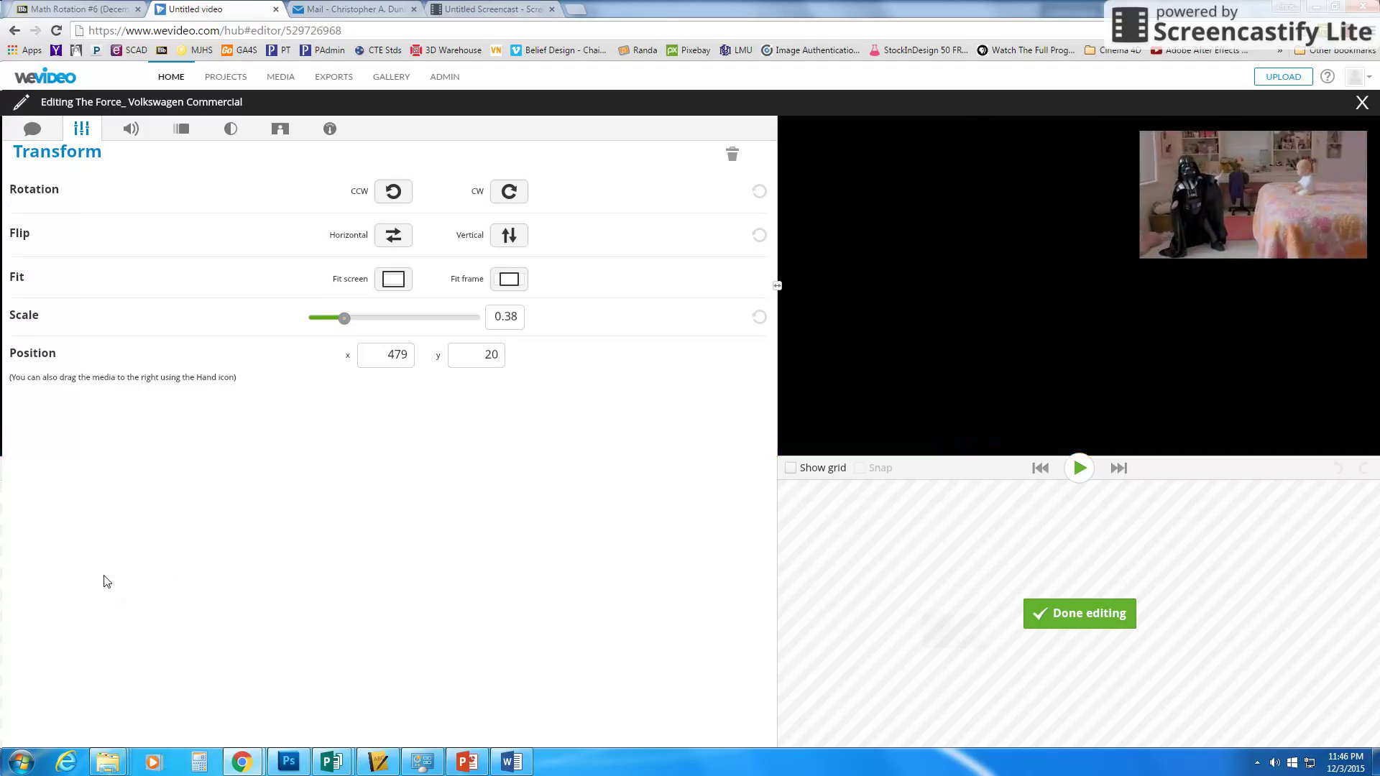
Reset the clip's scale and position to defaults and bring up its Volume settings.
mouse_move(899, 252)
left_click(732, 156)
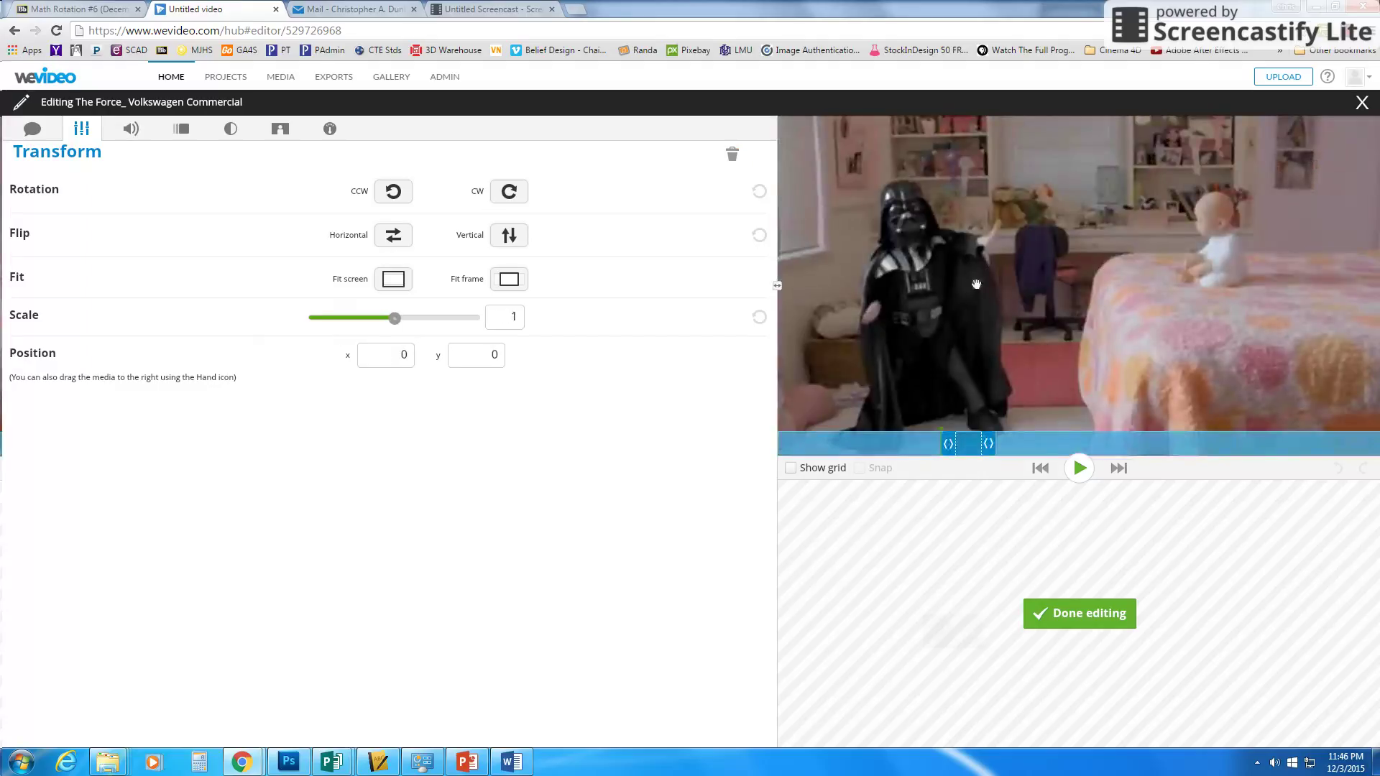
left_click(131, 131)
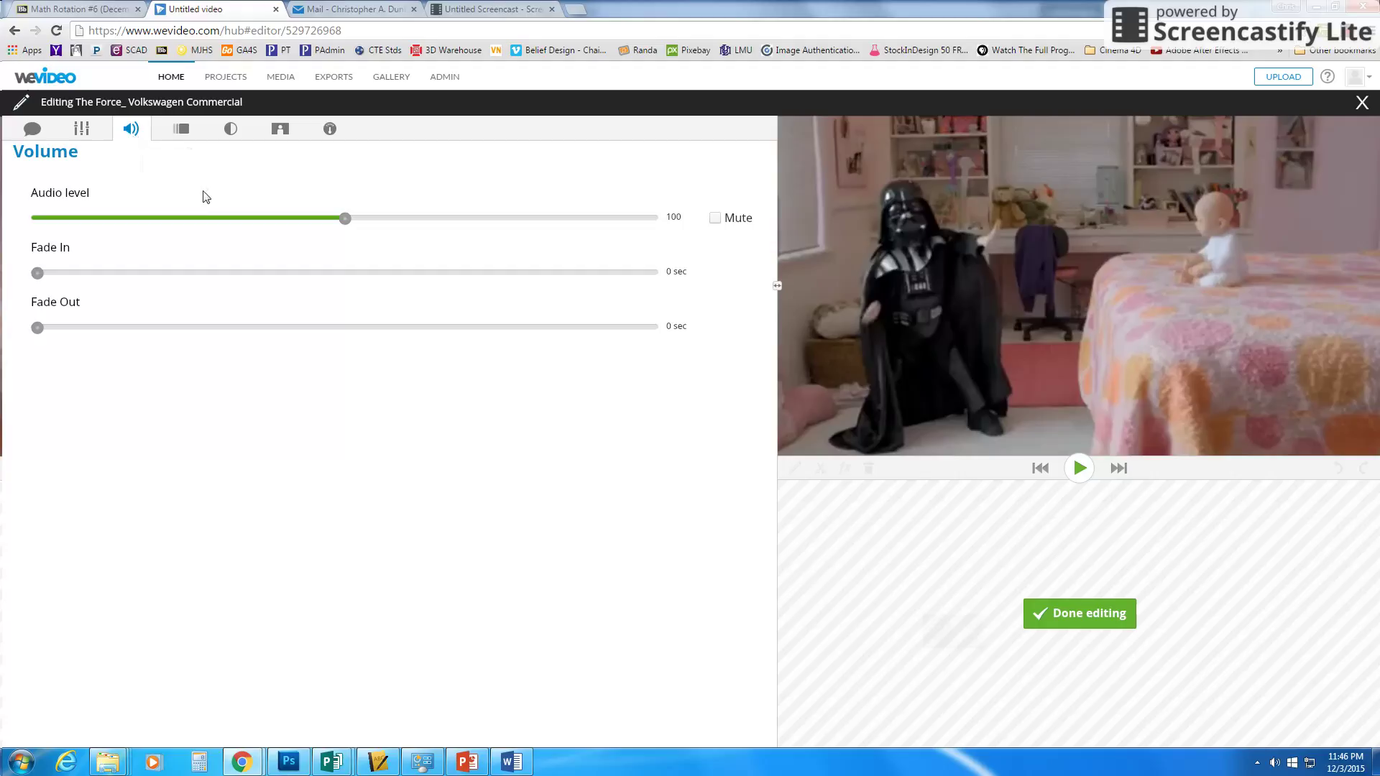
In Animation's 2. End state, zoom the clip in and reposition it in the frame.
left_click(182, 132)
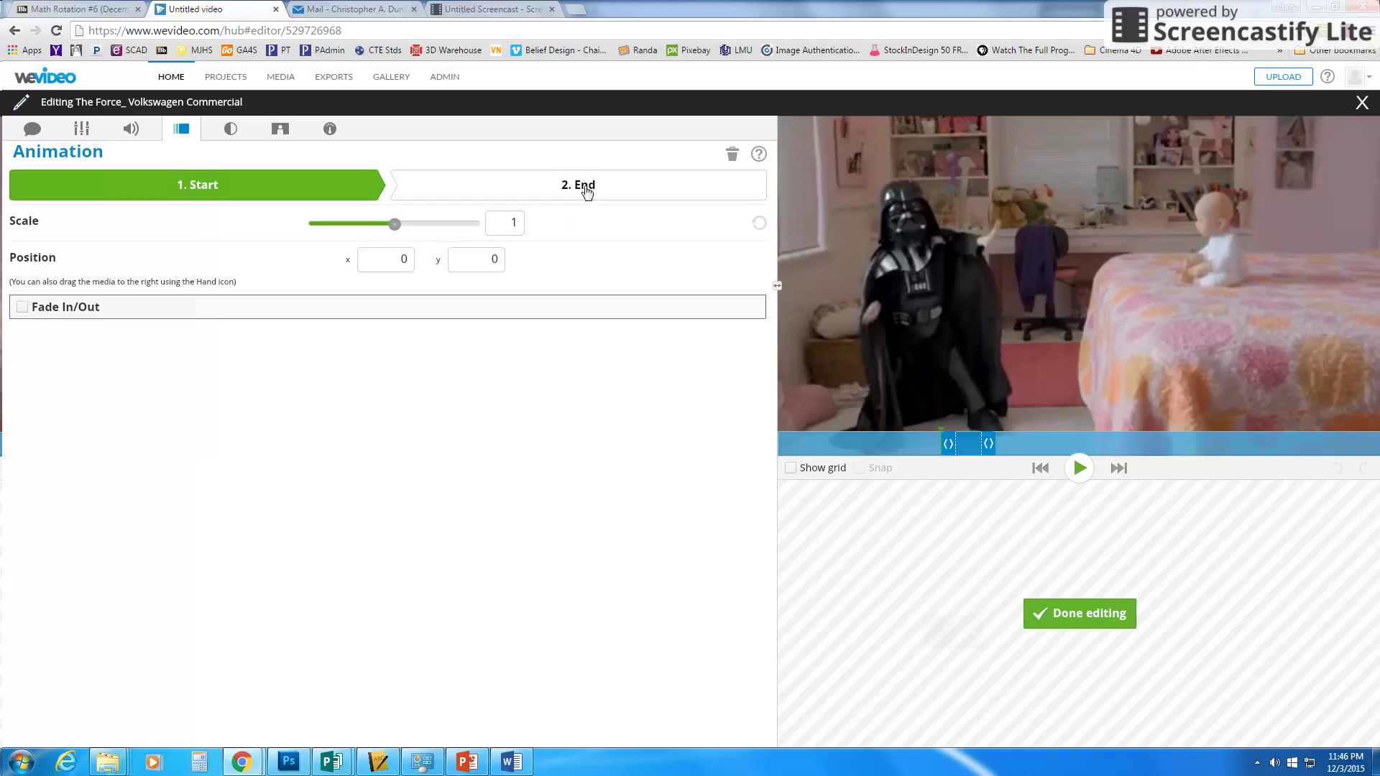
left_click(584, 188)
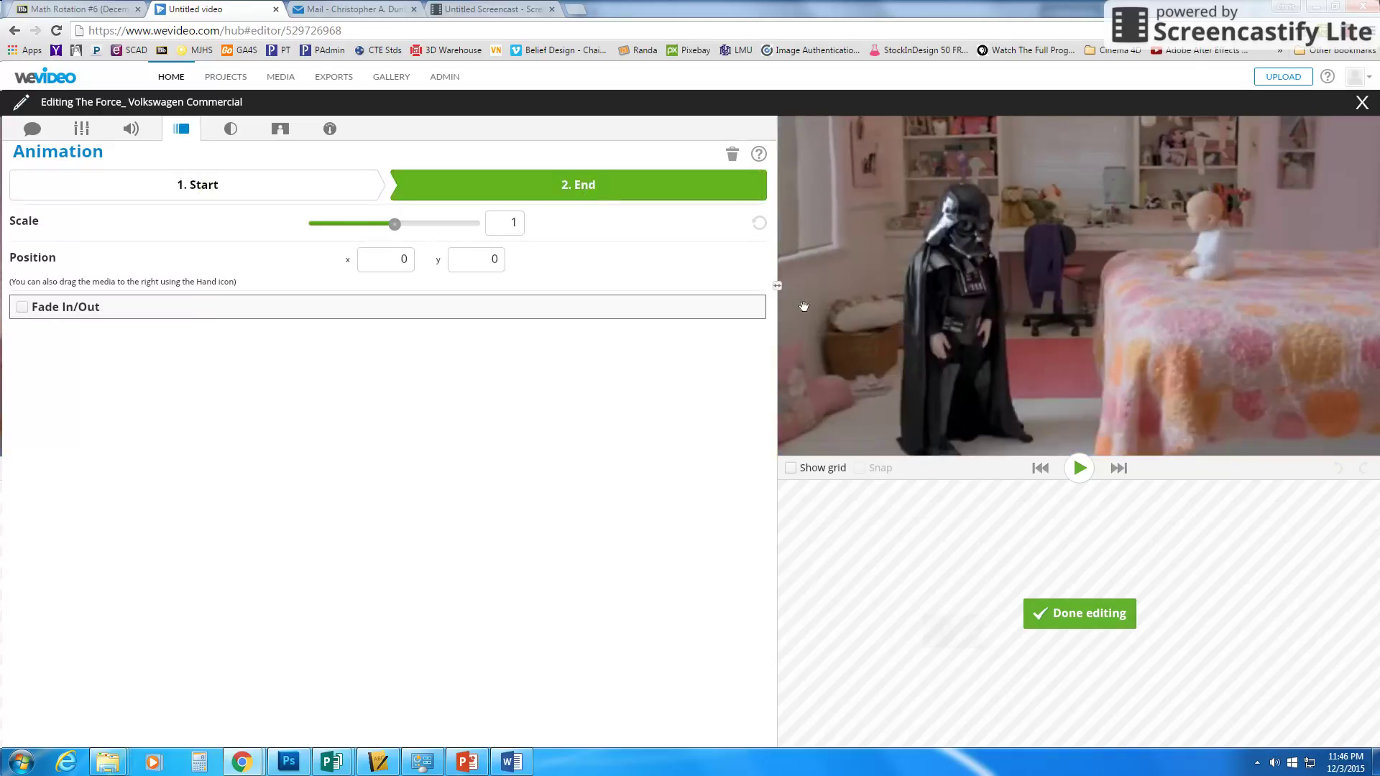
mouse_move(395, 224)
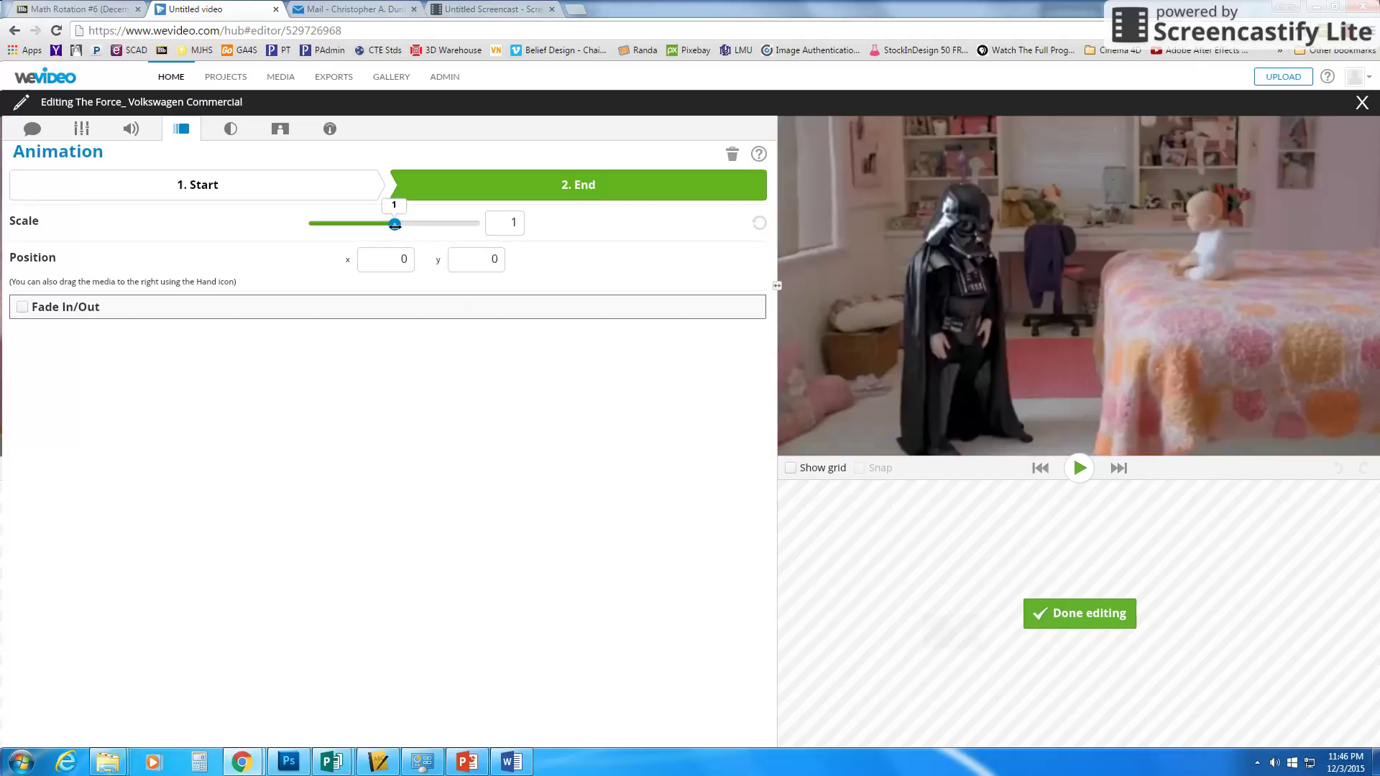
left_click_drag(395, 224, 410, 224)
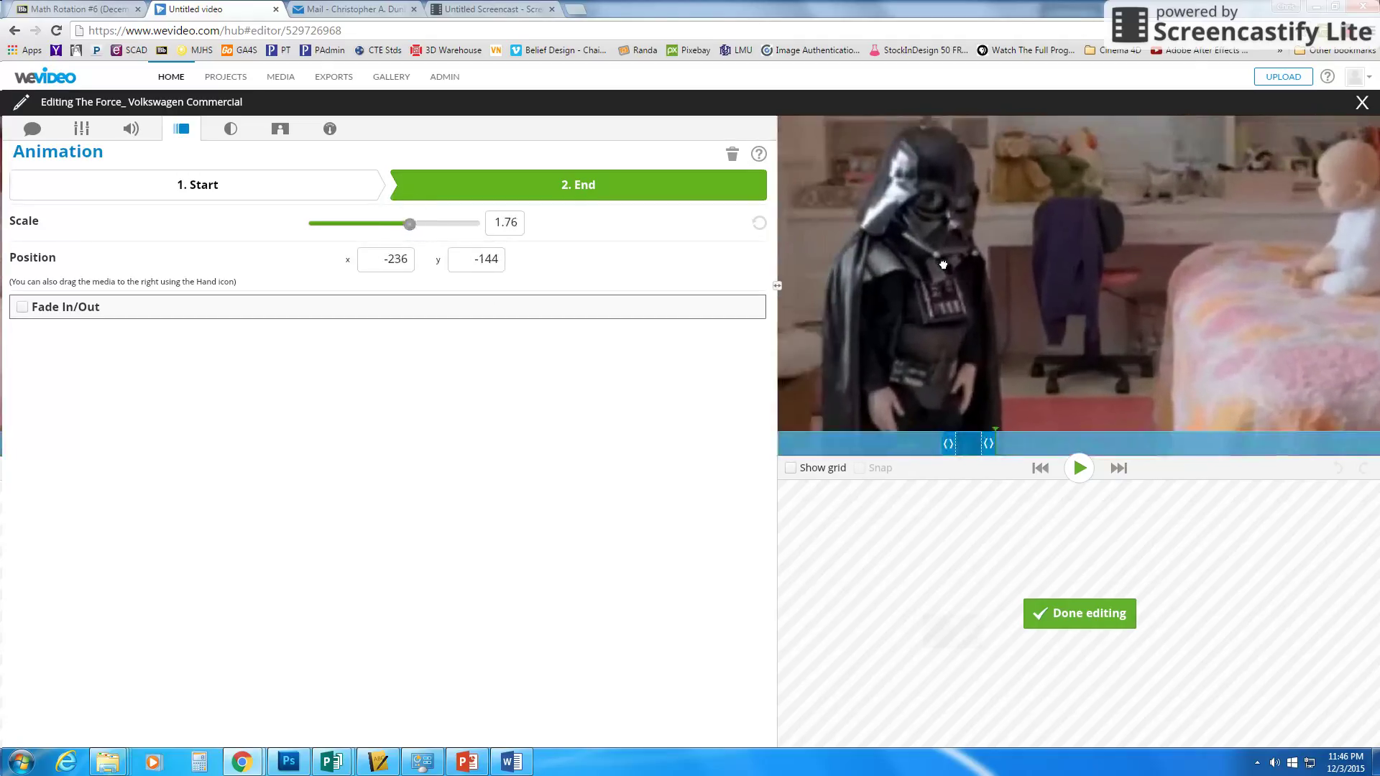
left_click_drag(942, 265, 989, 268)
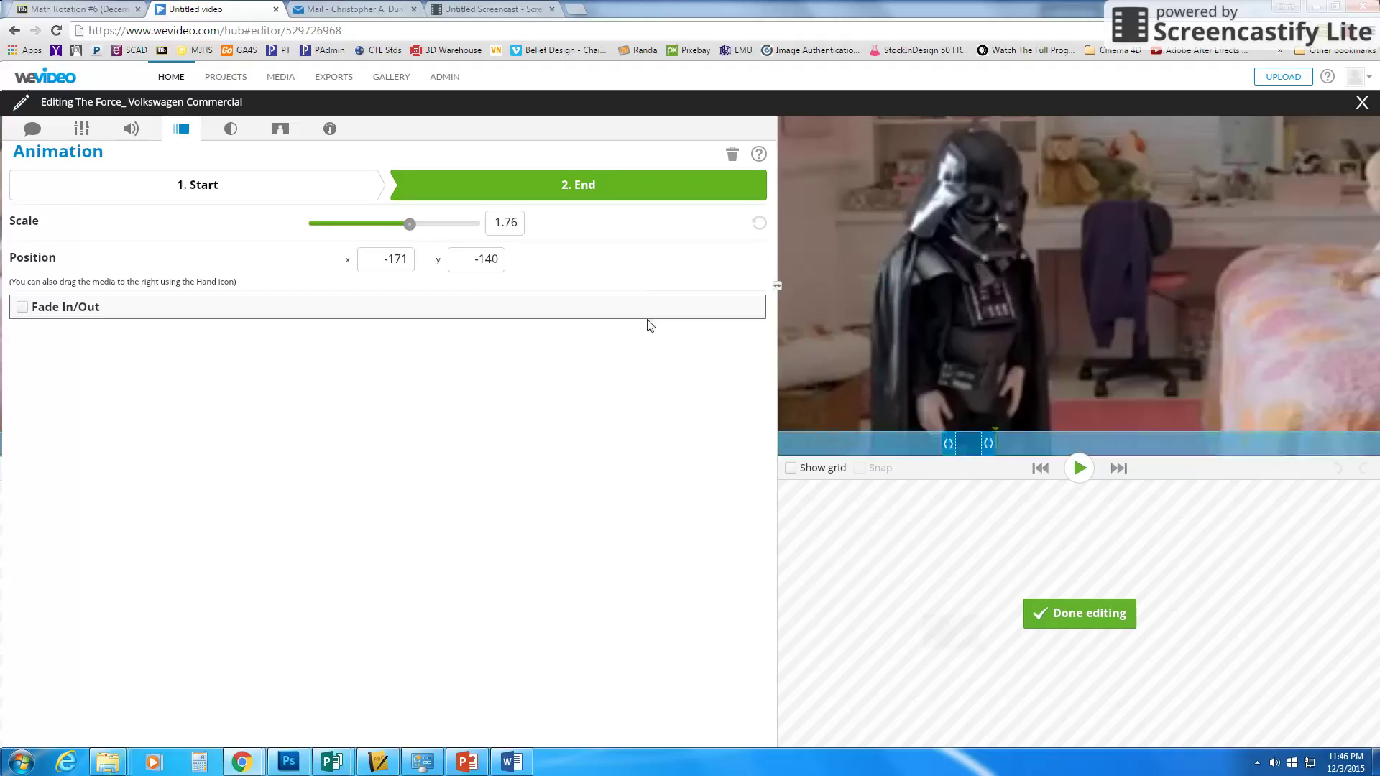
Preview the zoom, then drop the End scale to 0.01 and preview the clip shrinking away.
left_click(1079, 468)
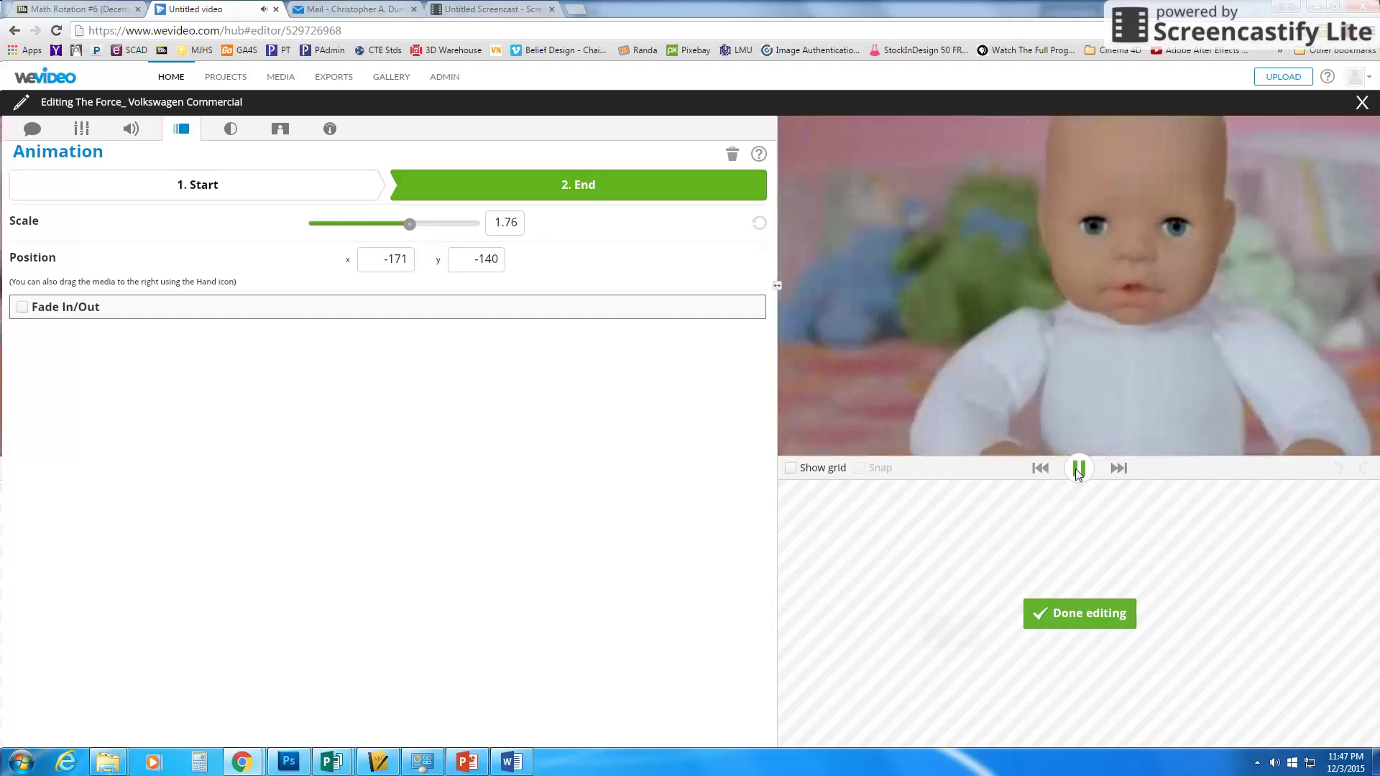
left_click(1077, 469)
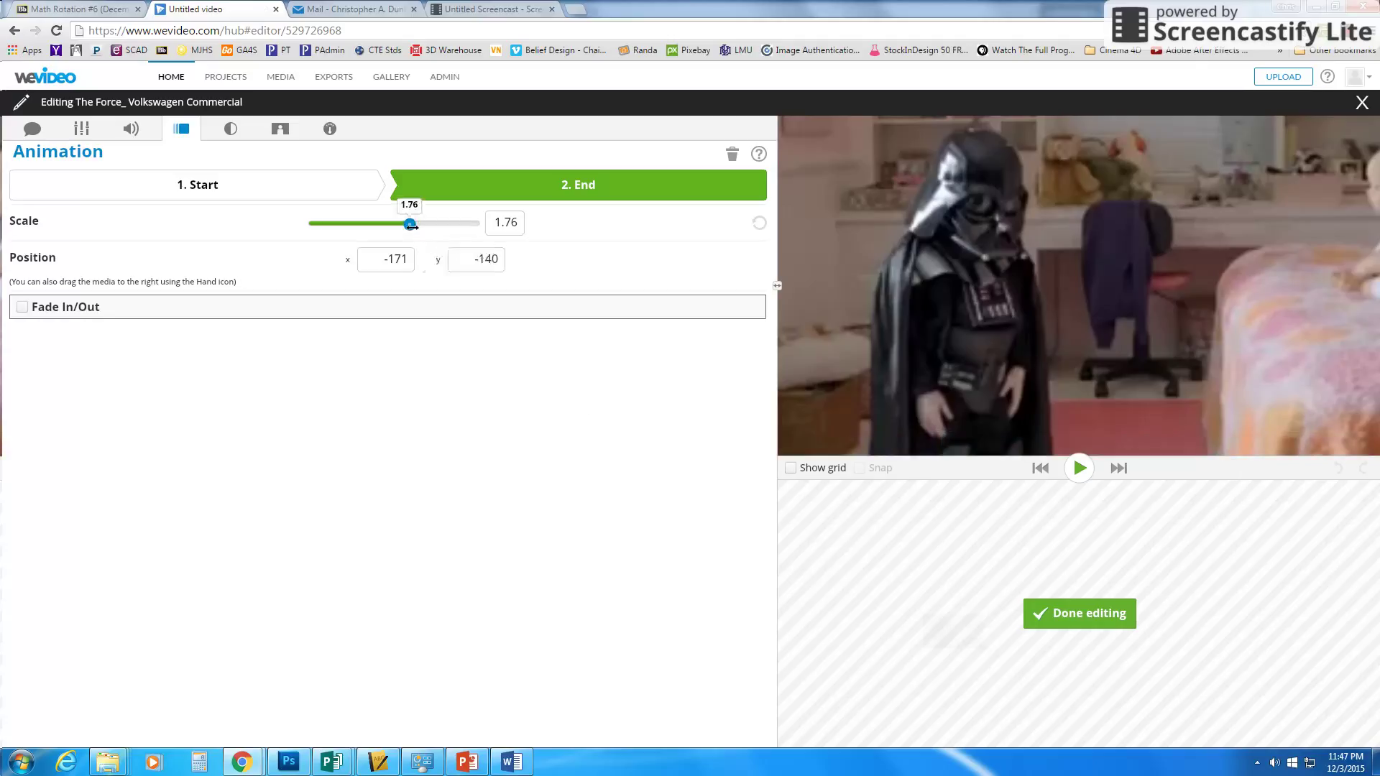
left_click_drag(409, 224, 313, 244)
left_click(1080, 467)
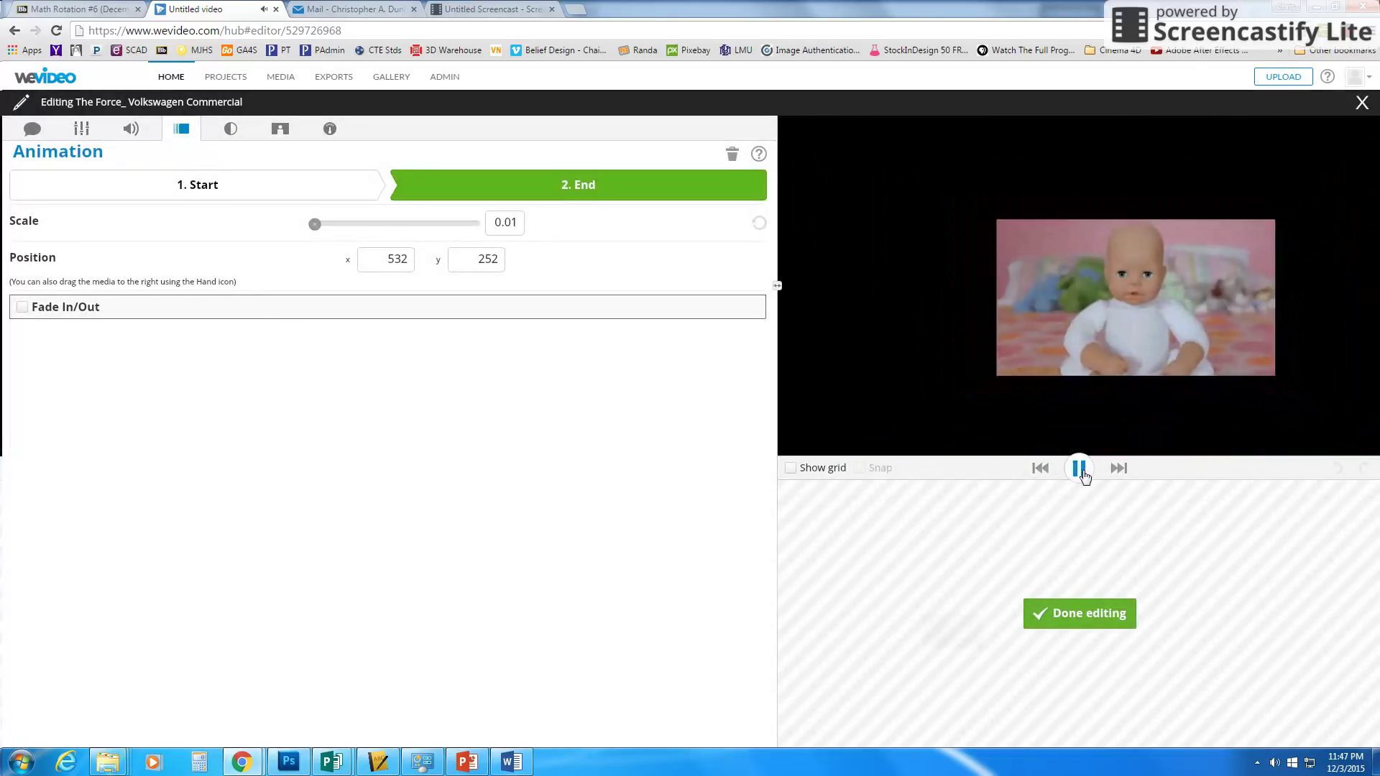
Delete the zoom animation and move the 1. Start position fully off the left edge.
left_click(1080, 469)
left_click(732, 155)
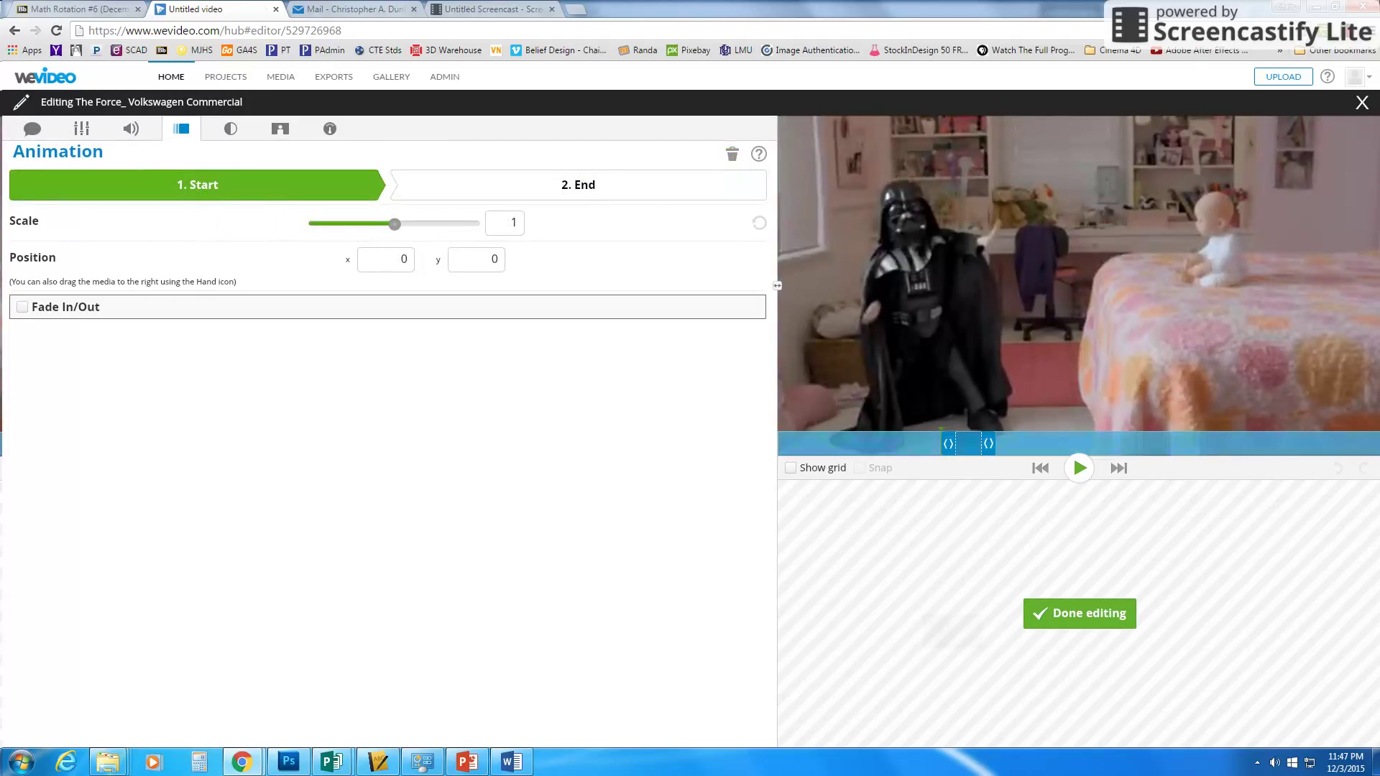
left_click_drag(943, 250, 419, 237)
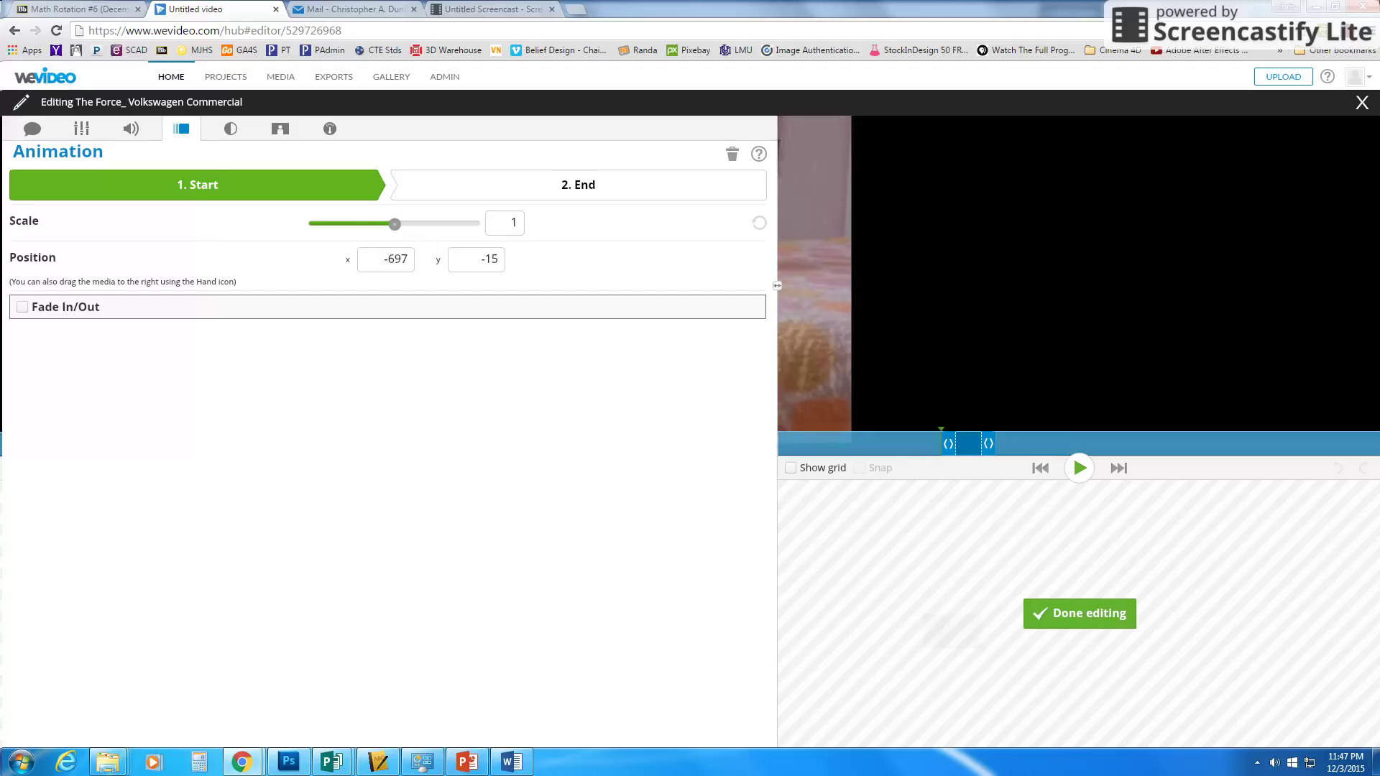
left_click_drag(818, 242, 718, 238)
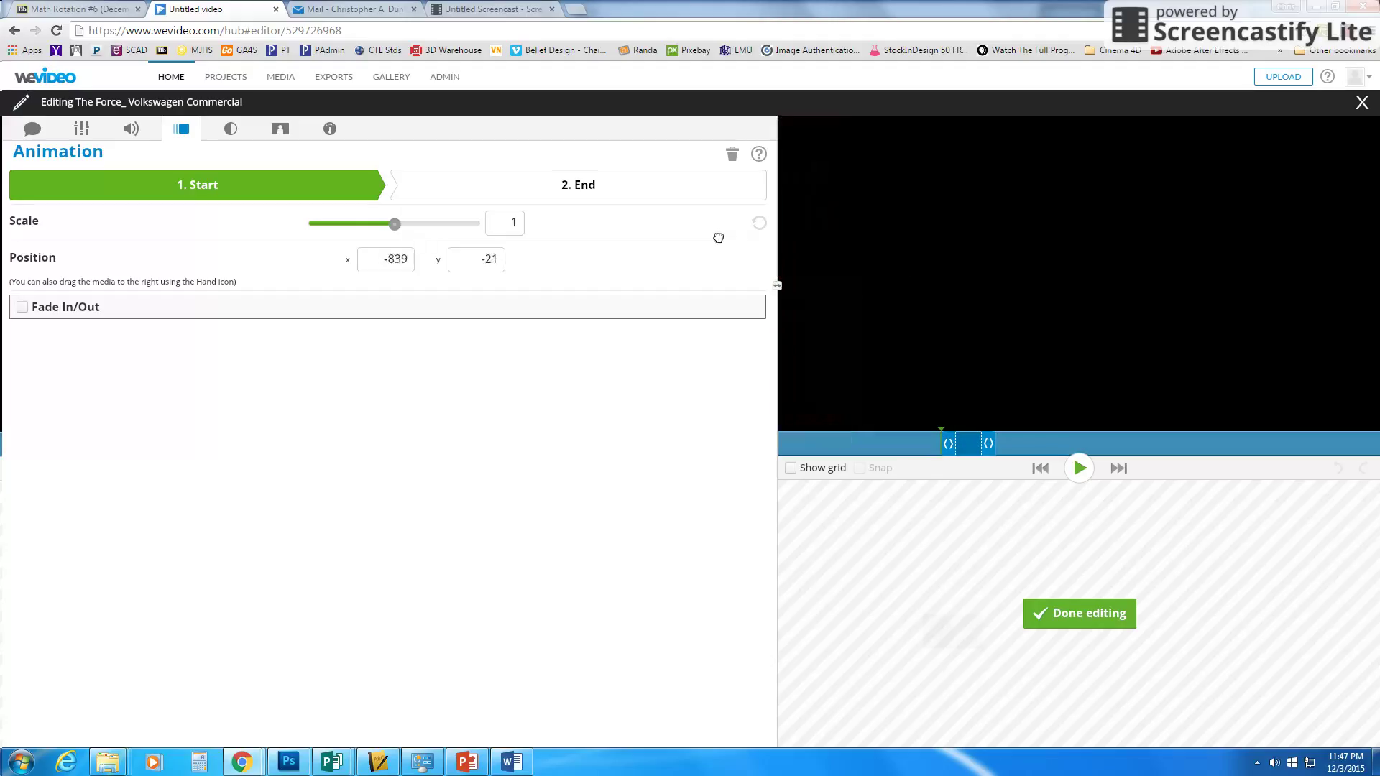
Move the 2. End position fully past the right edge (817, -23) and preview the slide.
left_click(582, 184)
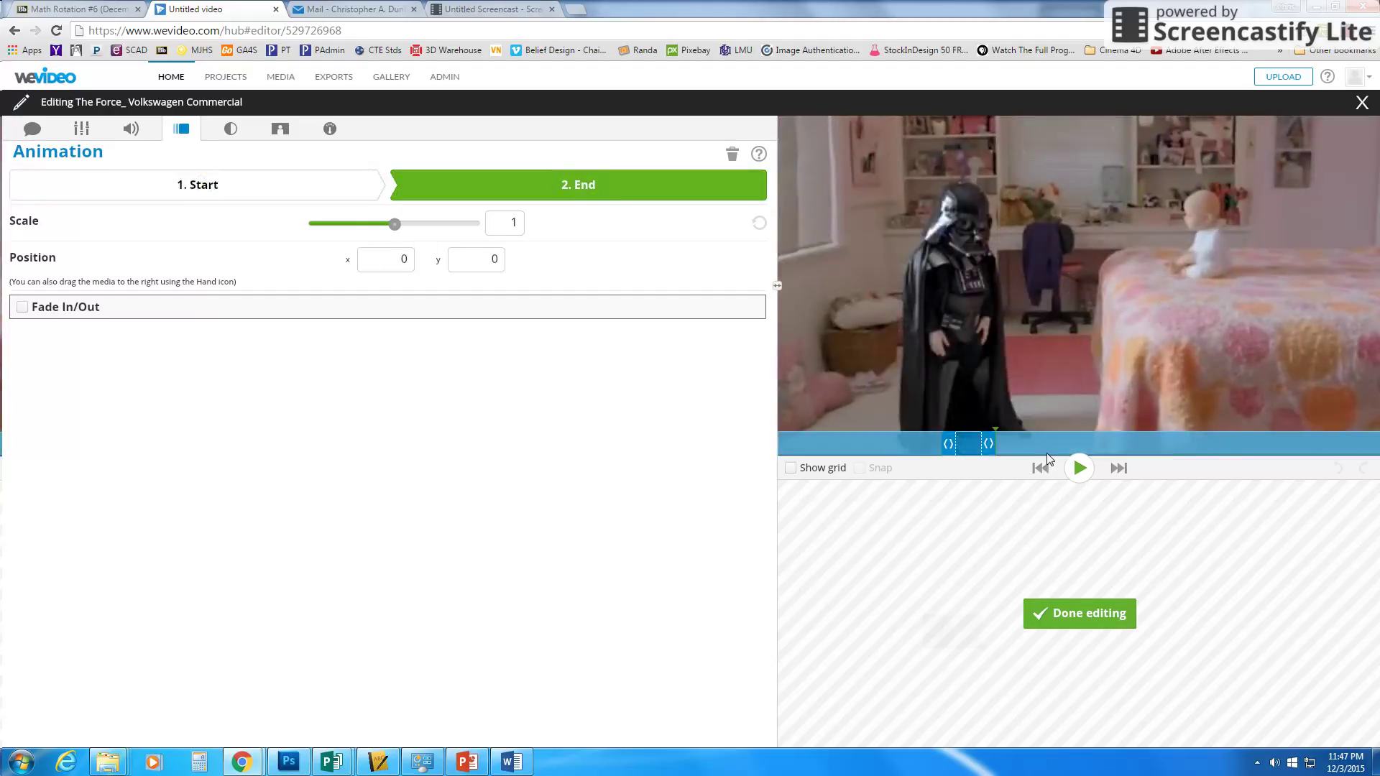
left_click_drag(927, 308, 1300, 277)
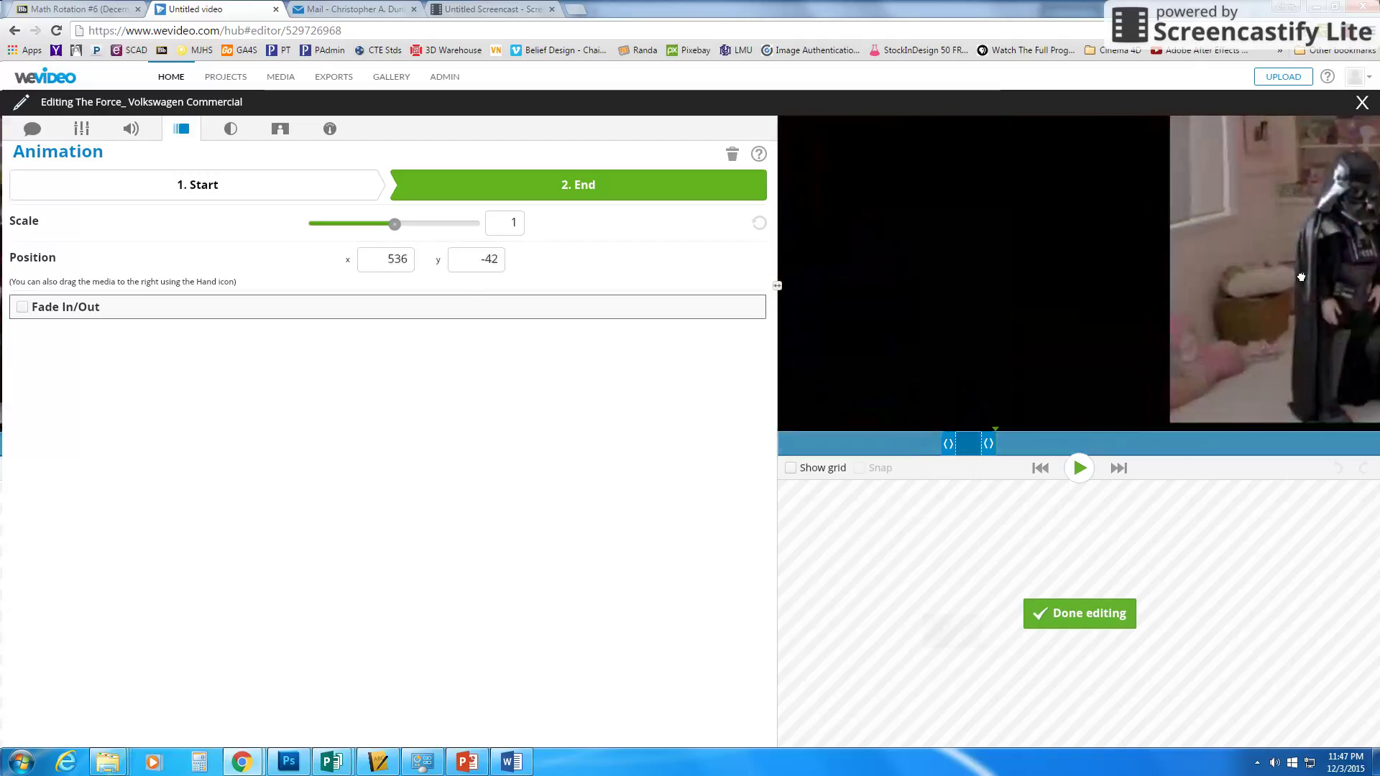
left_click_drag(1202, 290, 1378, 301)
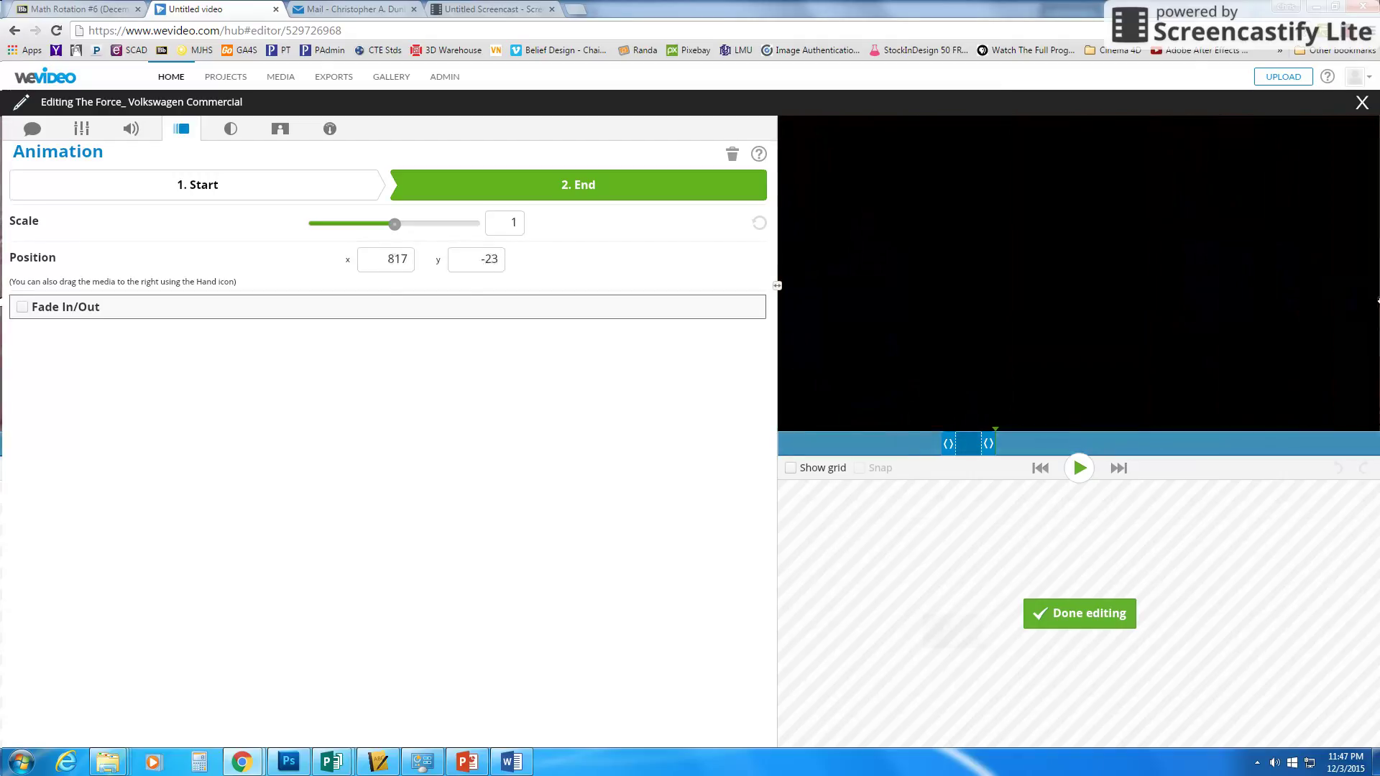
left_click(1079, 468)
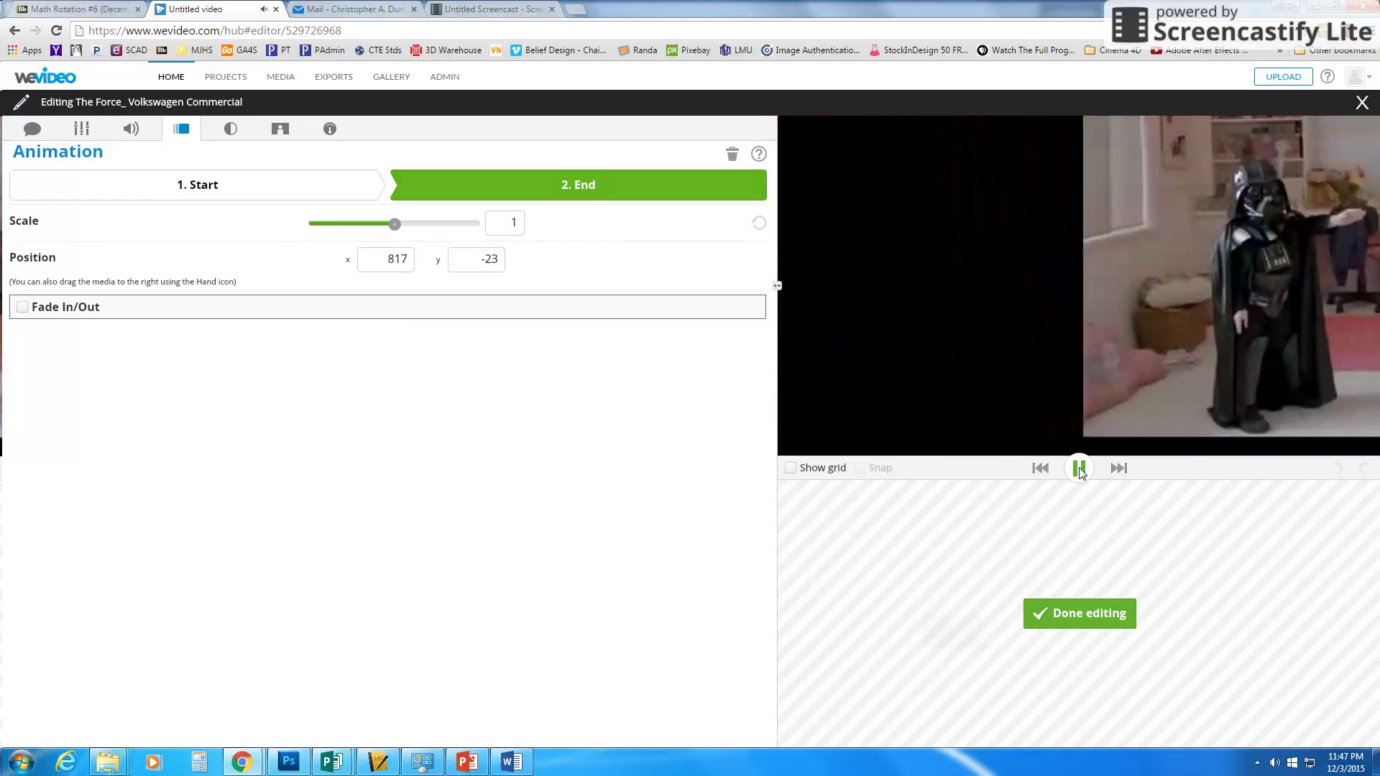
left_click(1079, 468)
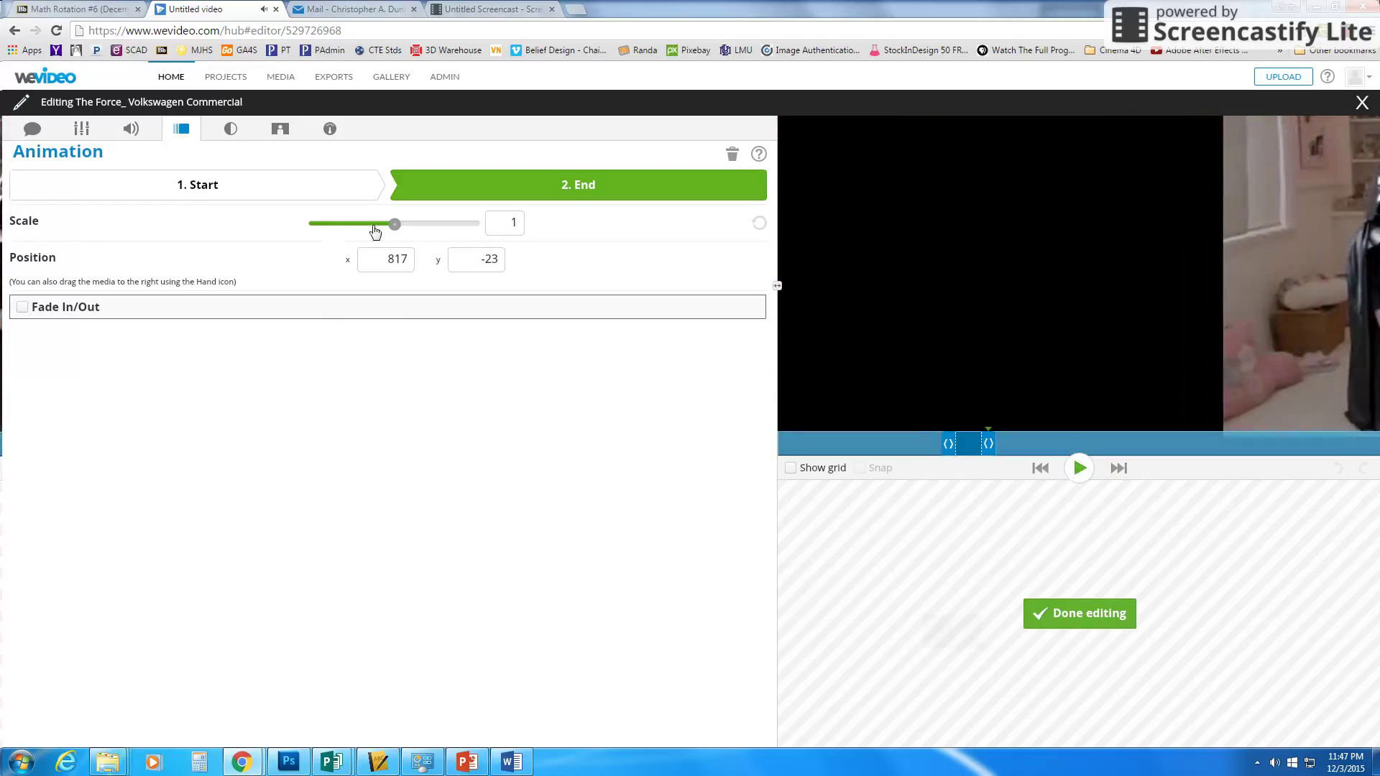
Delete the slide animation, open Color, and settle brightness at -1 after trying a brighter value.
left_click(732, 158)
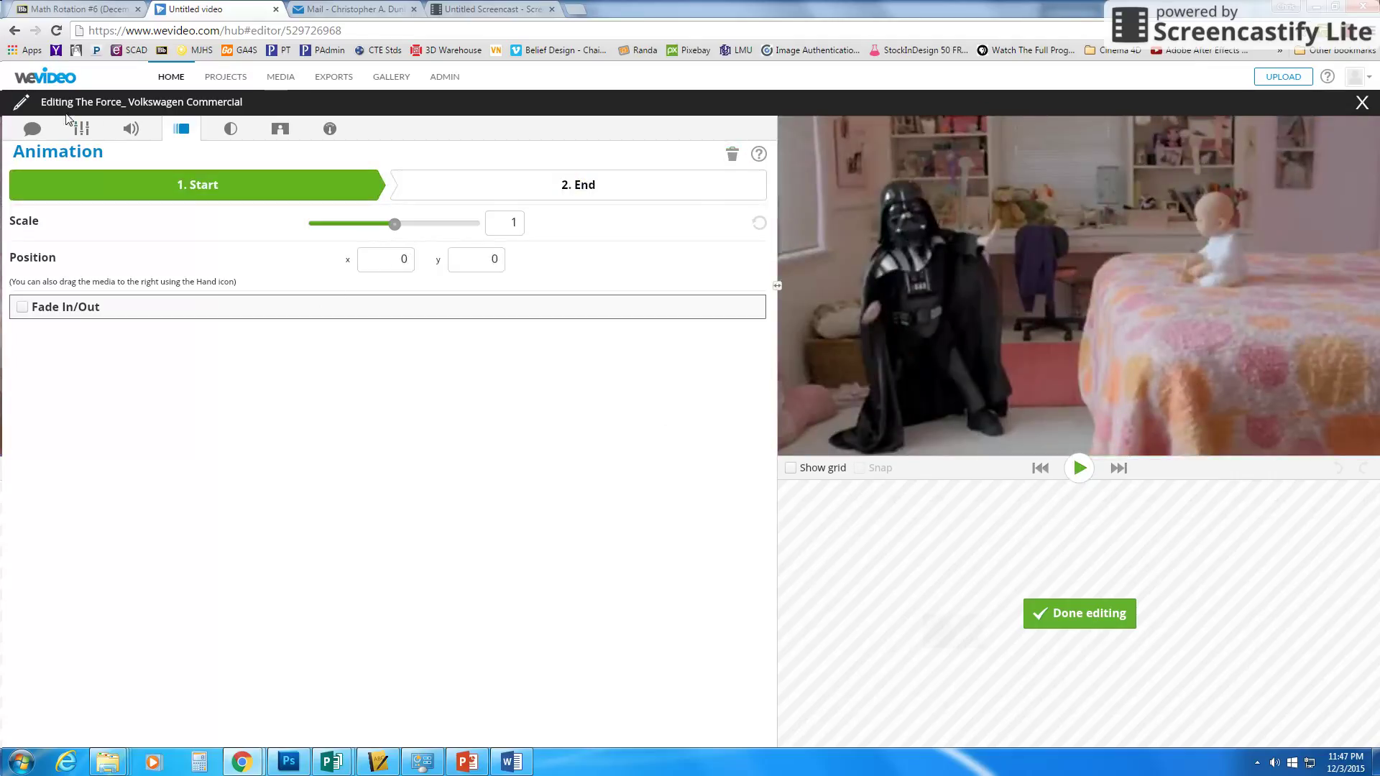
left_click(230, 130)
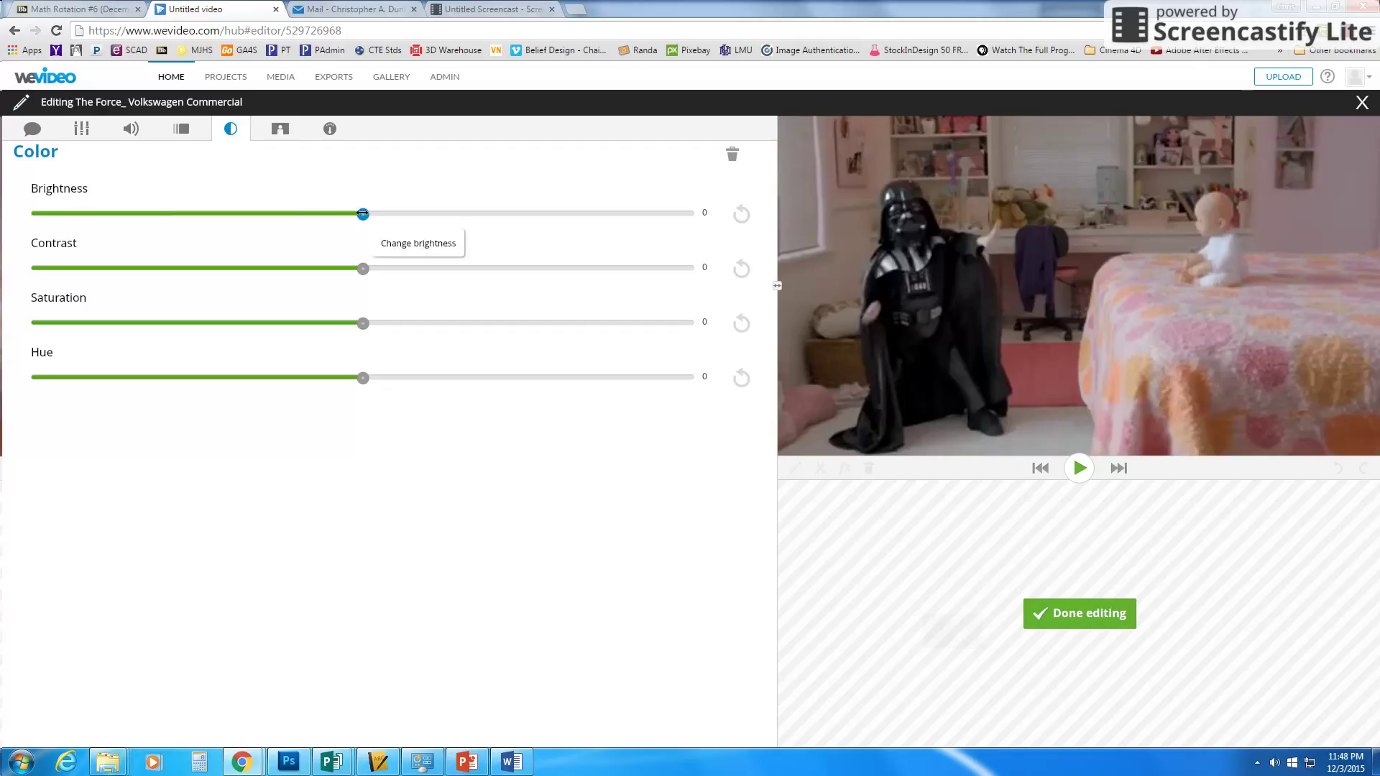
left_click_drag(362, 214, 225, 231)
mouse_move(1005, 269)
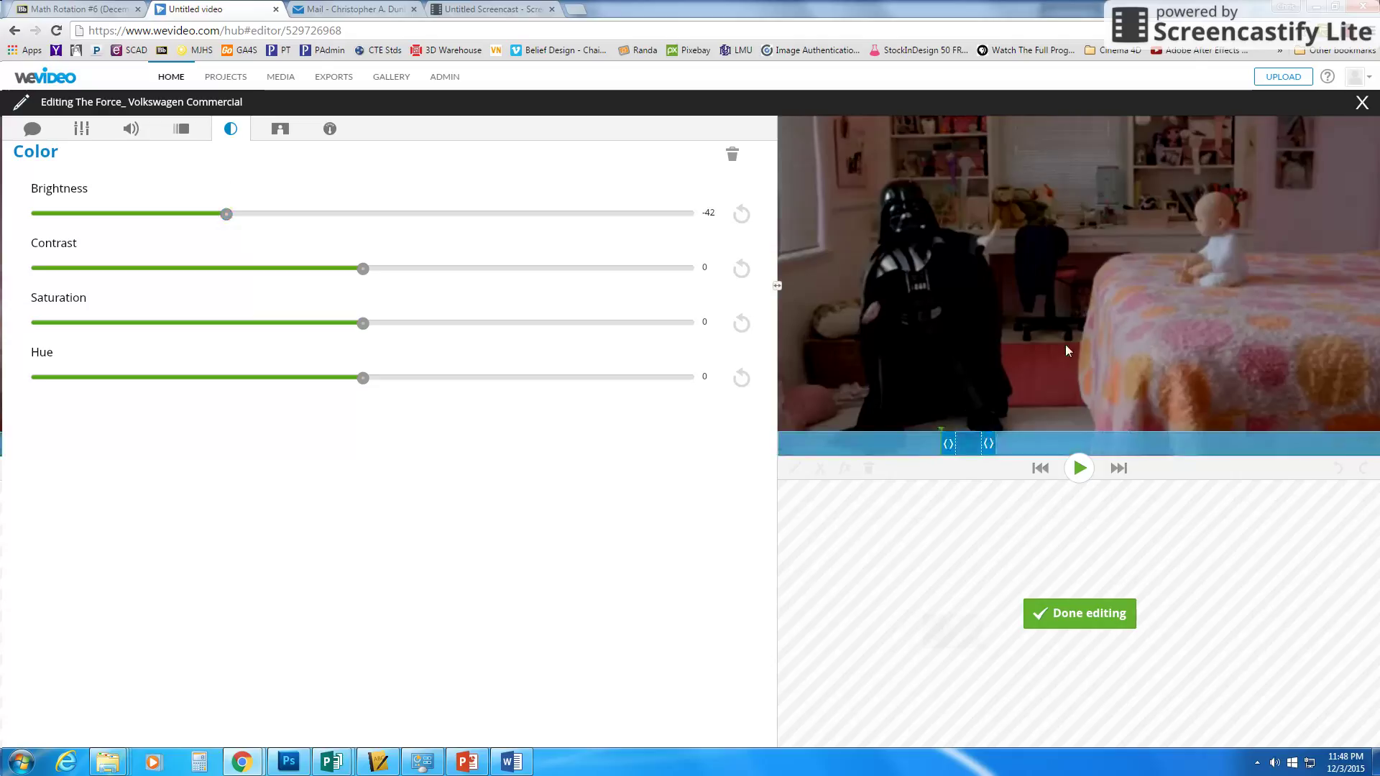
left_click(361, 214)
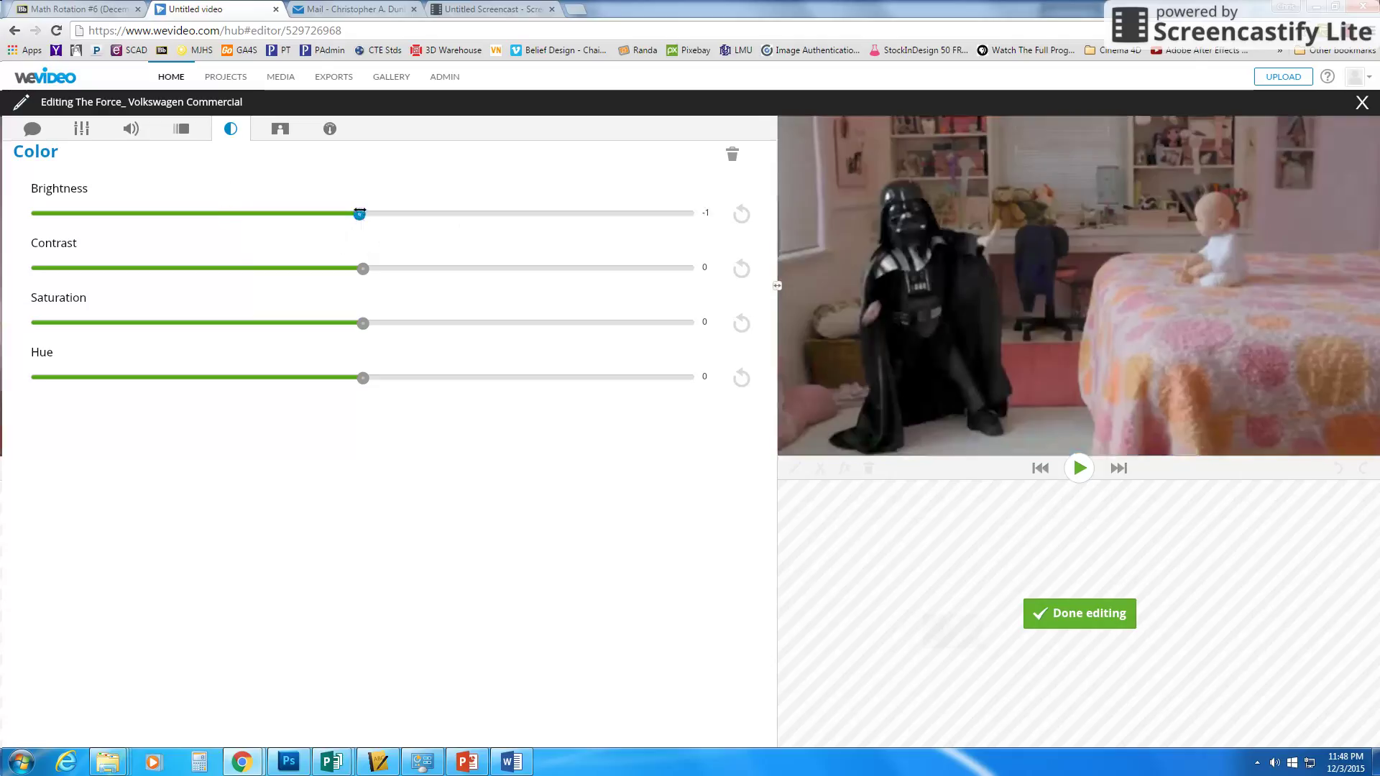
Drag the Contrast slider right until it reads 30.
left_click(363, 268)
left_click_drag(364, 268, 438, 268)
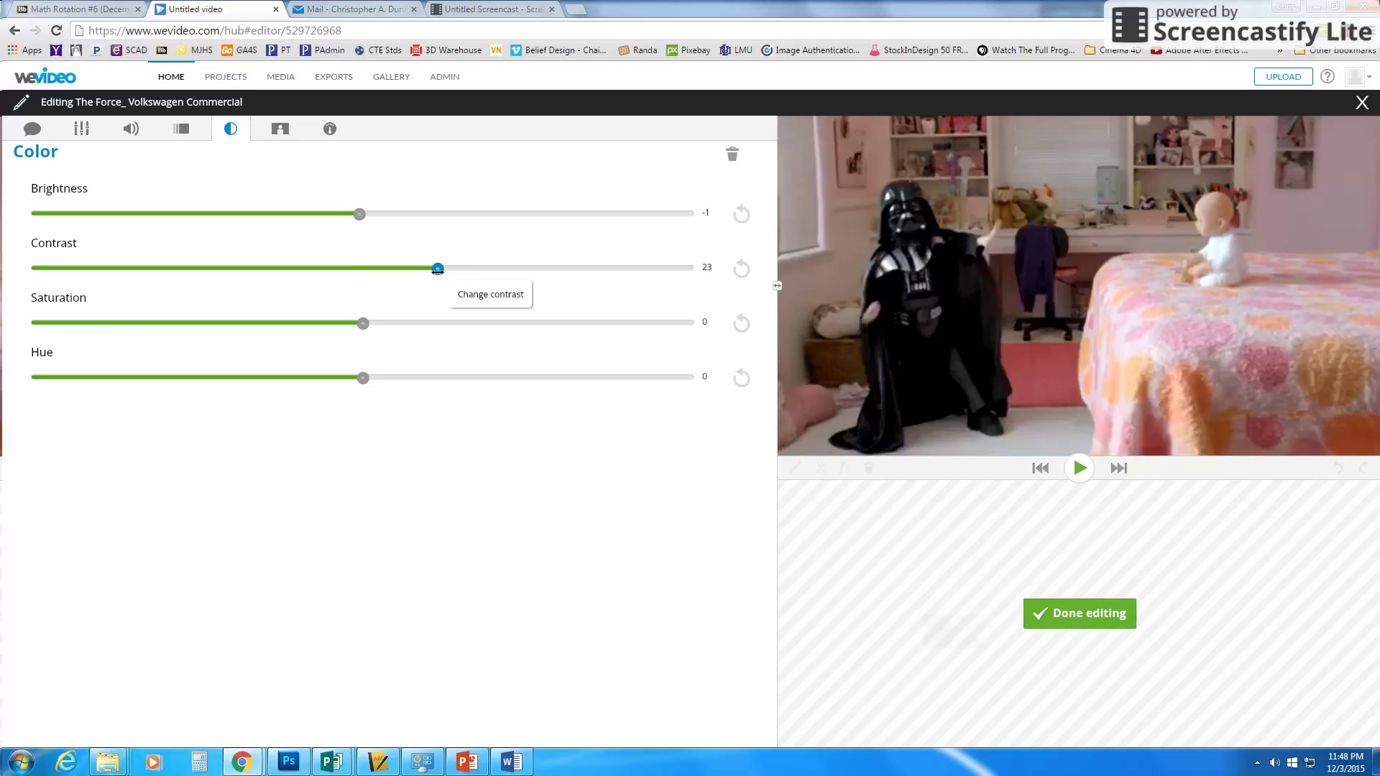
mouse_move(437, 268)
left_mouse_down()
mouse_move(625, 269)
mouse_move(663, 285)
mouse_move(690, 270)
mouse_move(434, 282)
mouse_move(461, 282)
left_mouse_up()
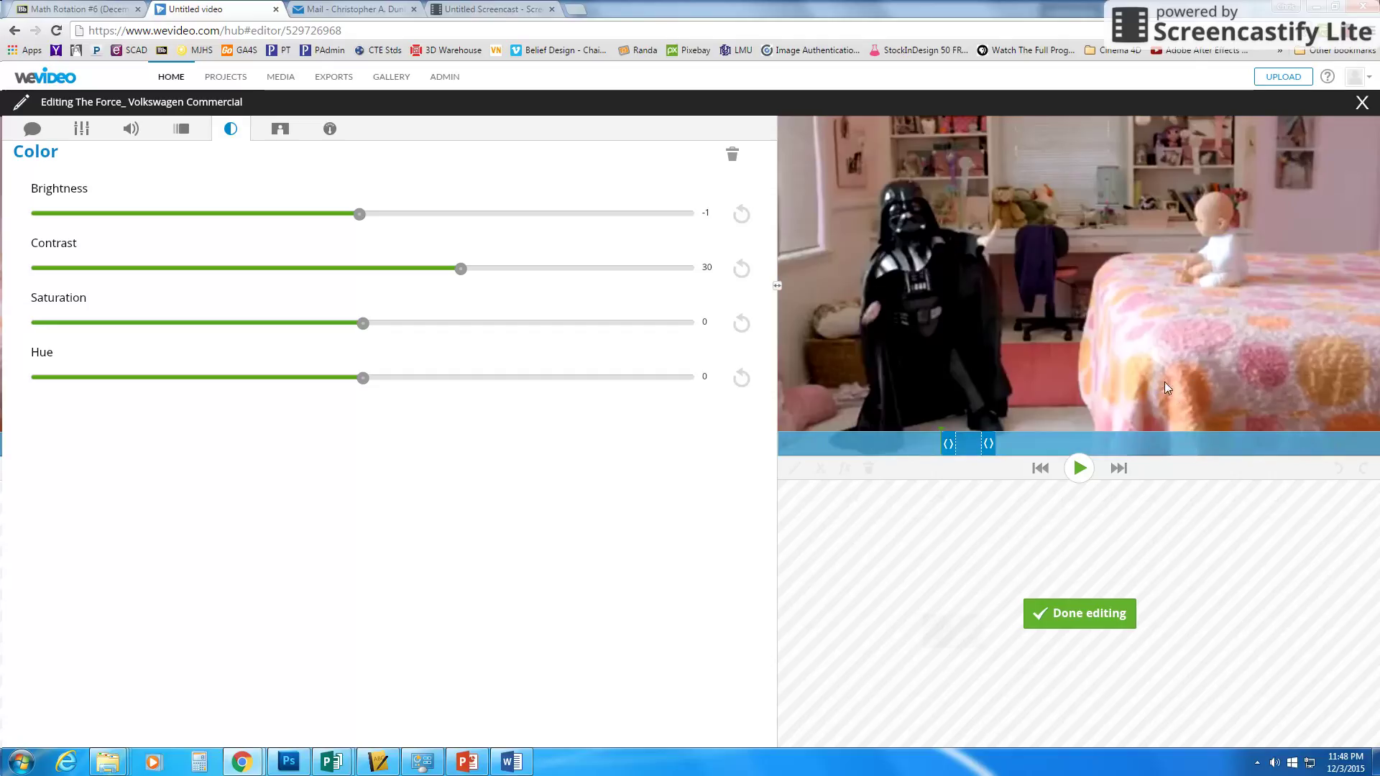
Try higher and lower Saturation values, finally leaving Saturation at 15.
left_click_drag(363, 323, 447, 323)
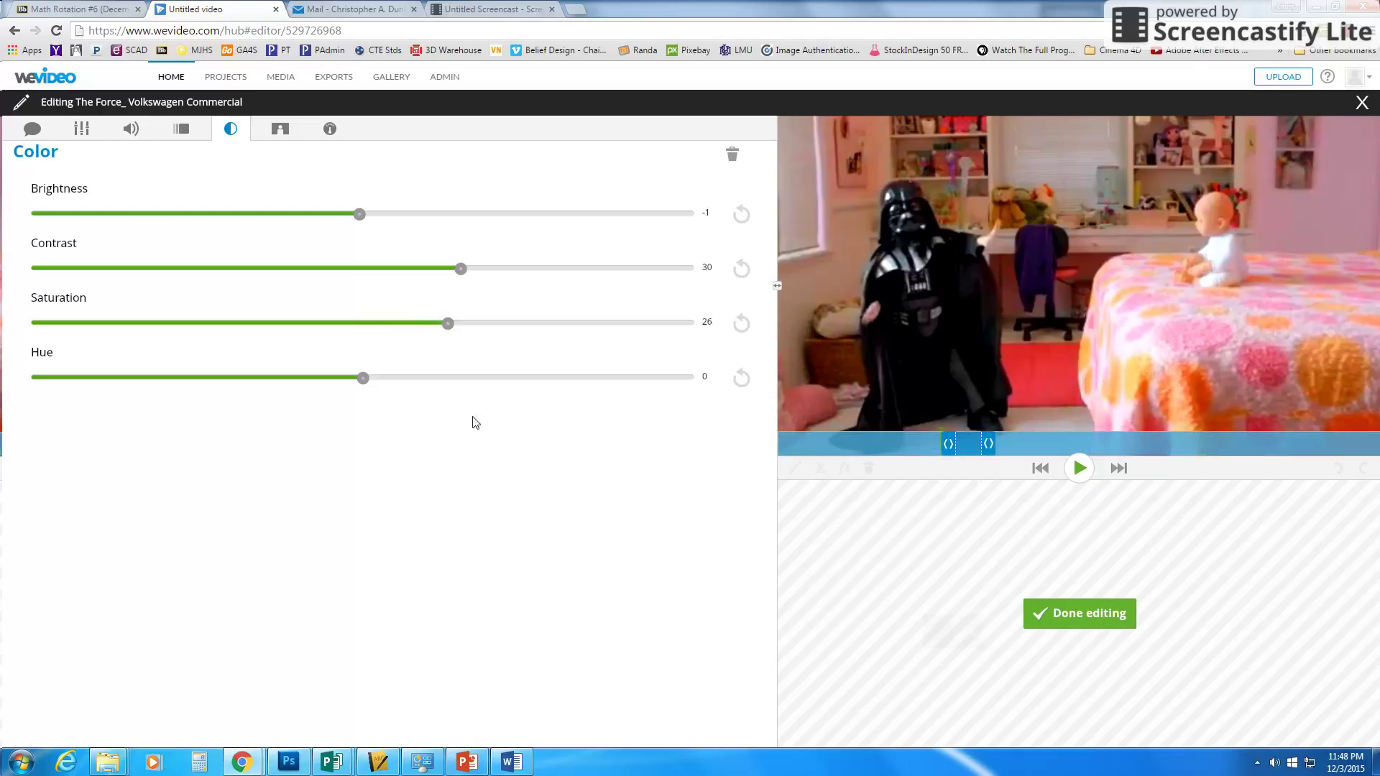
left_click_drag(449, 325, 244, 353)
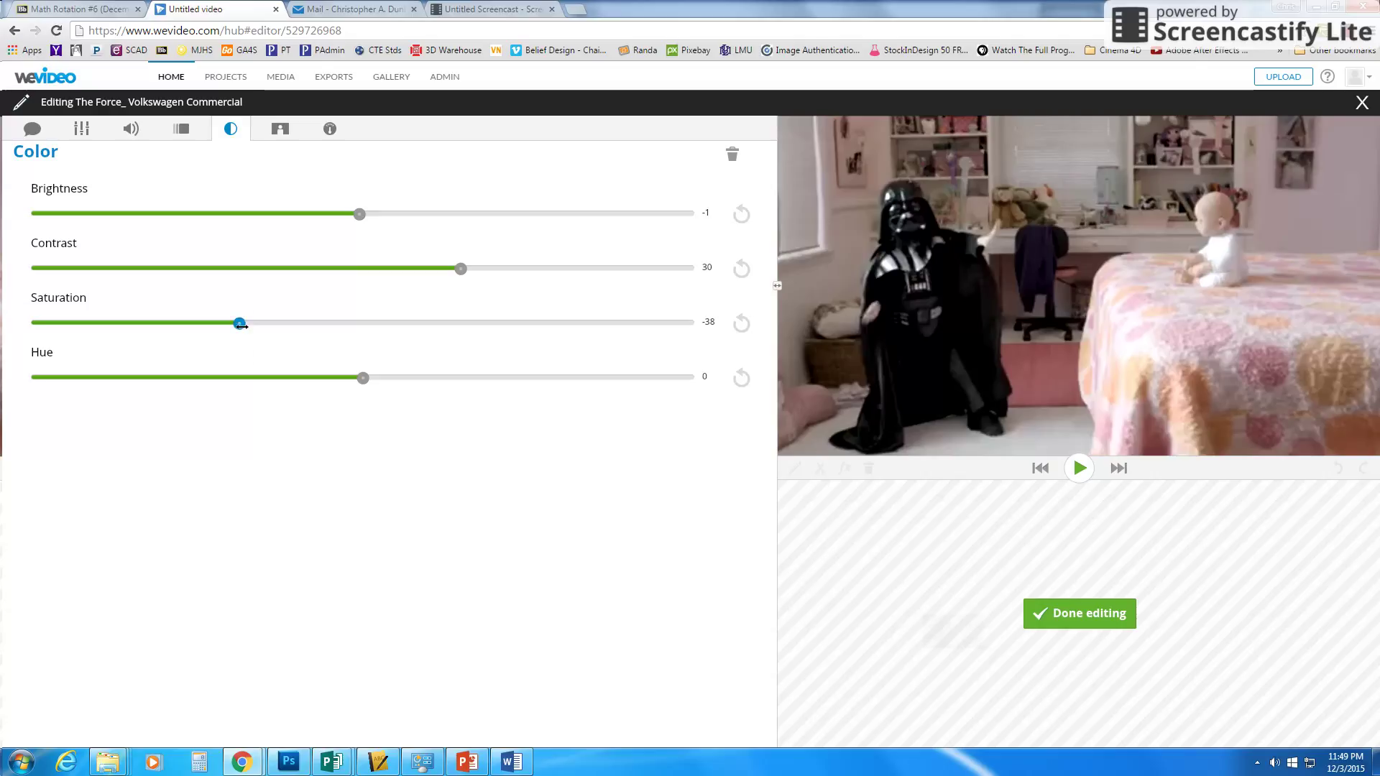
left_click_drag(239, 324, 412, 334)
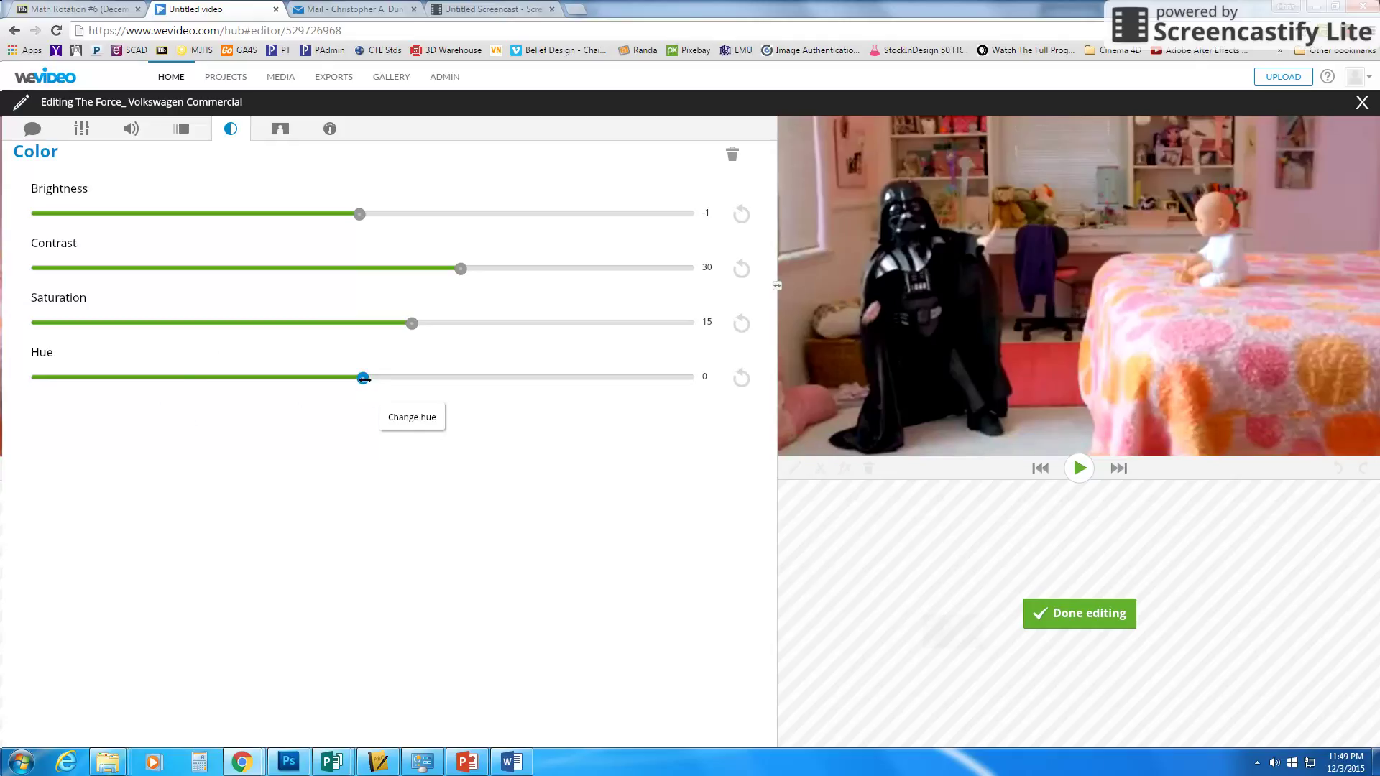
Sweep the clip's Hue slider through its range, then set the hue to 26.
left_click_drag(364, 379, 707, 399)
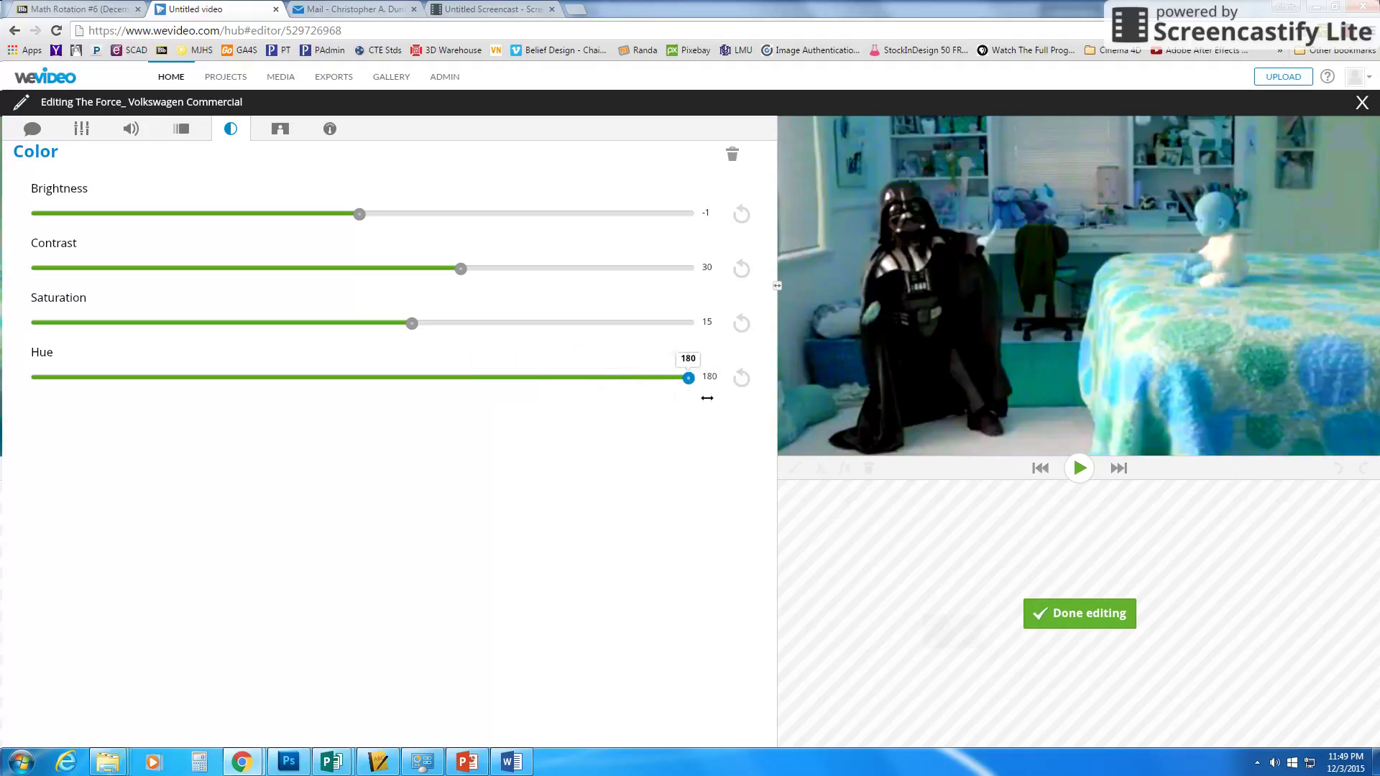
mouse_move(650, 400)
left_mouse_down()
mouse_move(228, 379)
mouse_move(670, 388)
left_mouse_up()
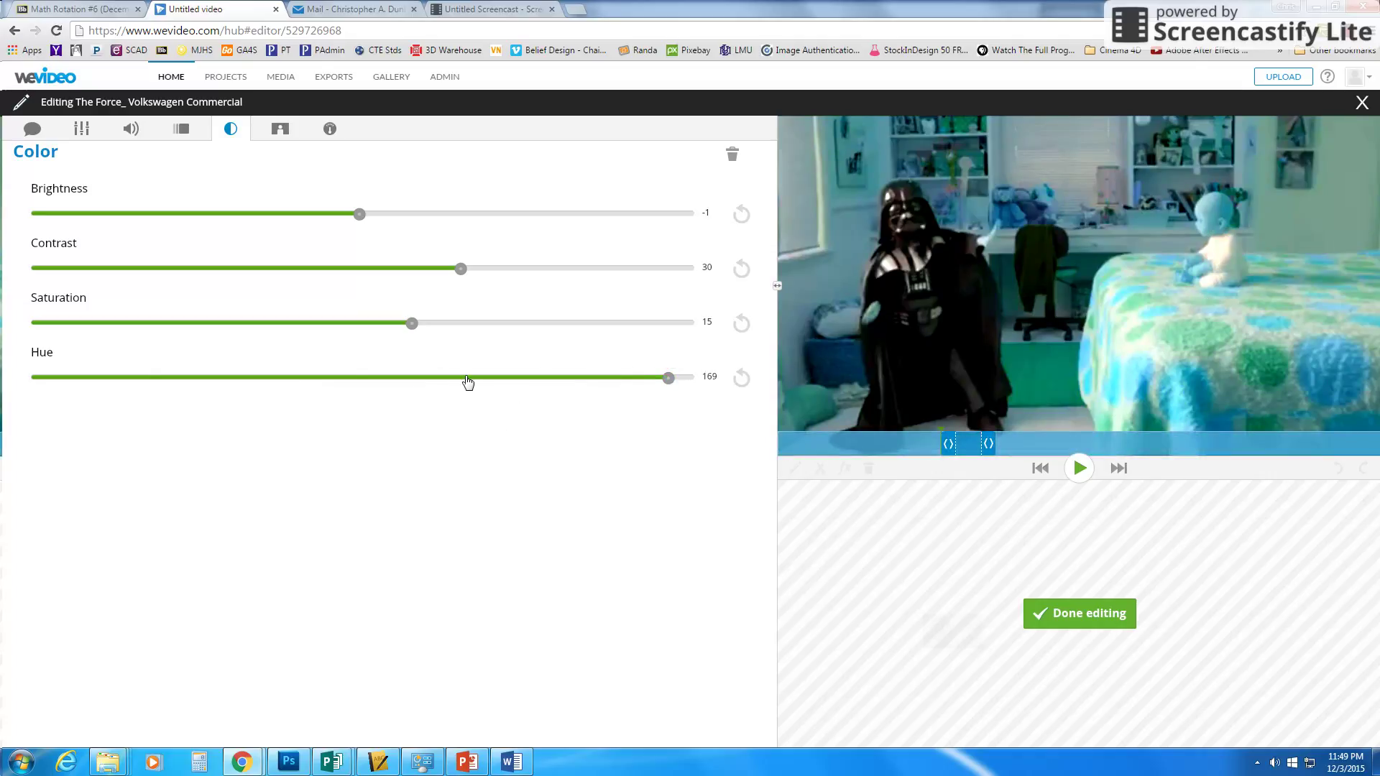
left_click(410, 378)
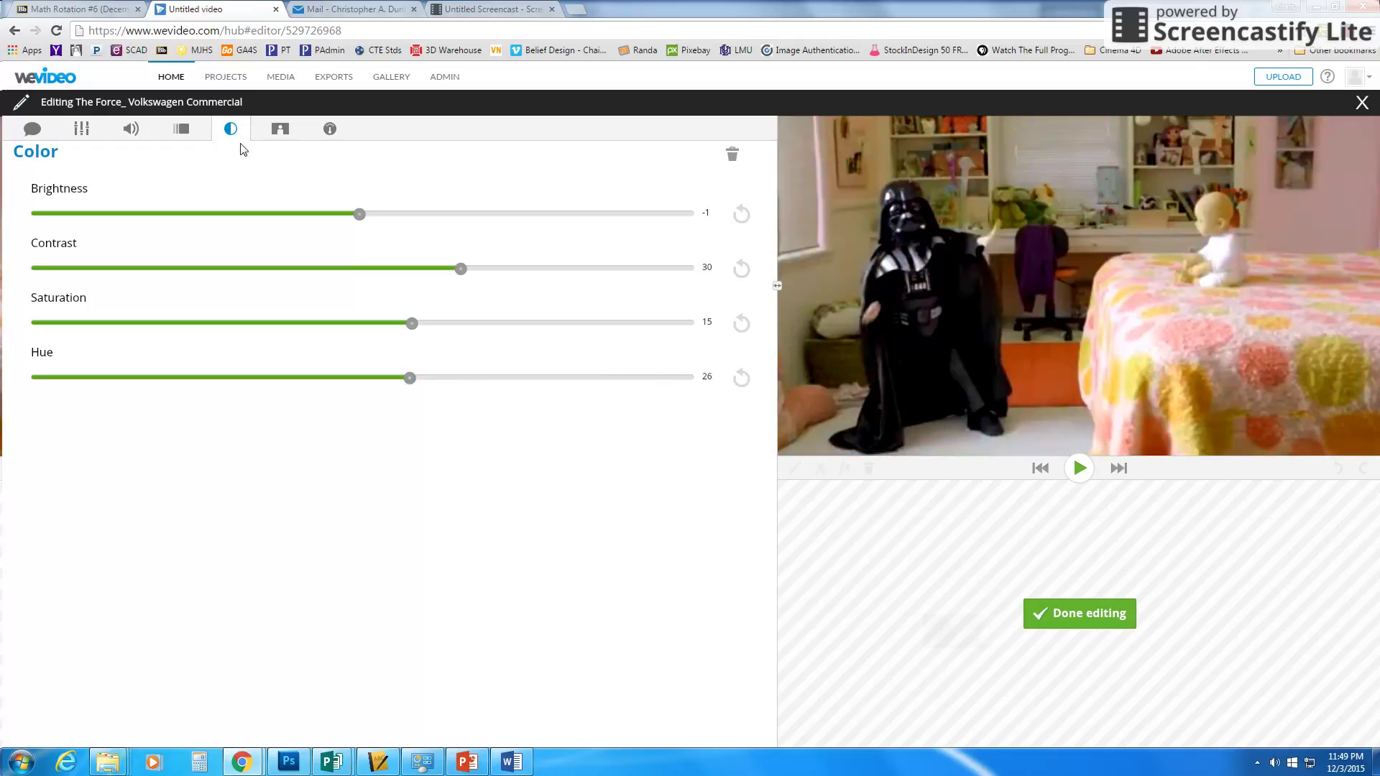
View the Color Keying options, then show the Speed settings (1x over 5.52 seconds).
left_click(282, 133)
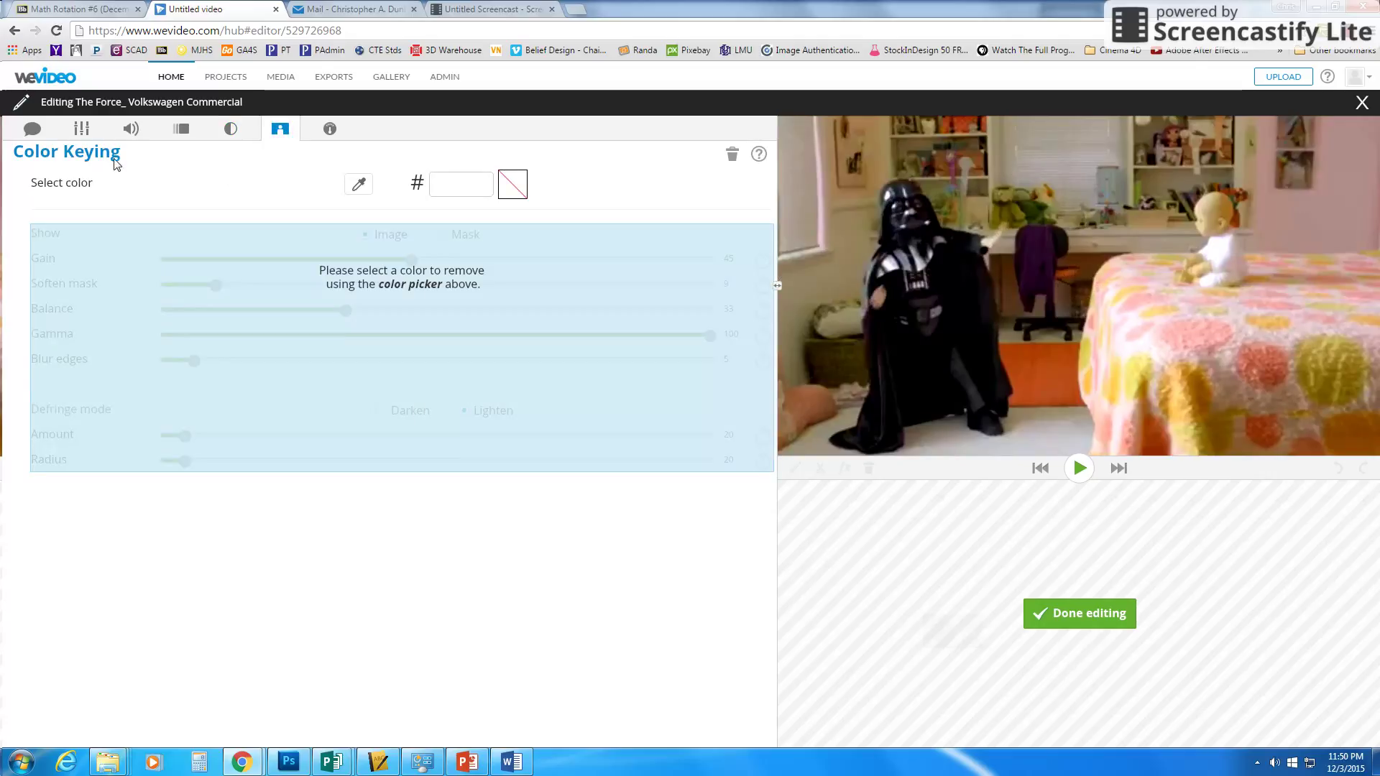
left_click(329, 131)
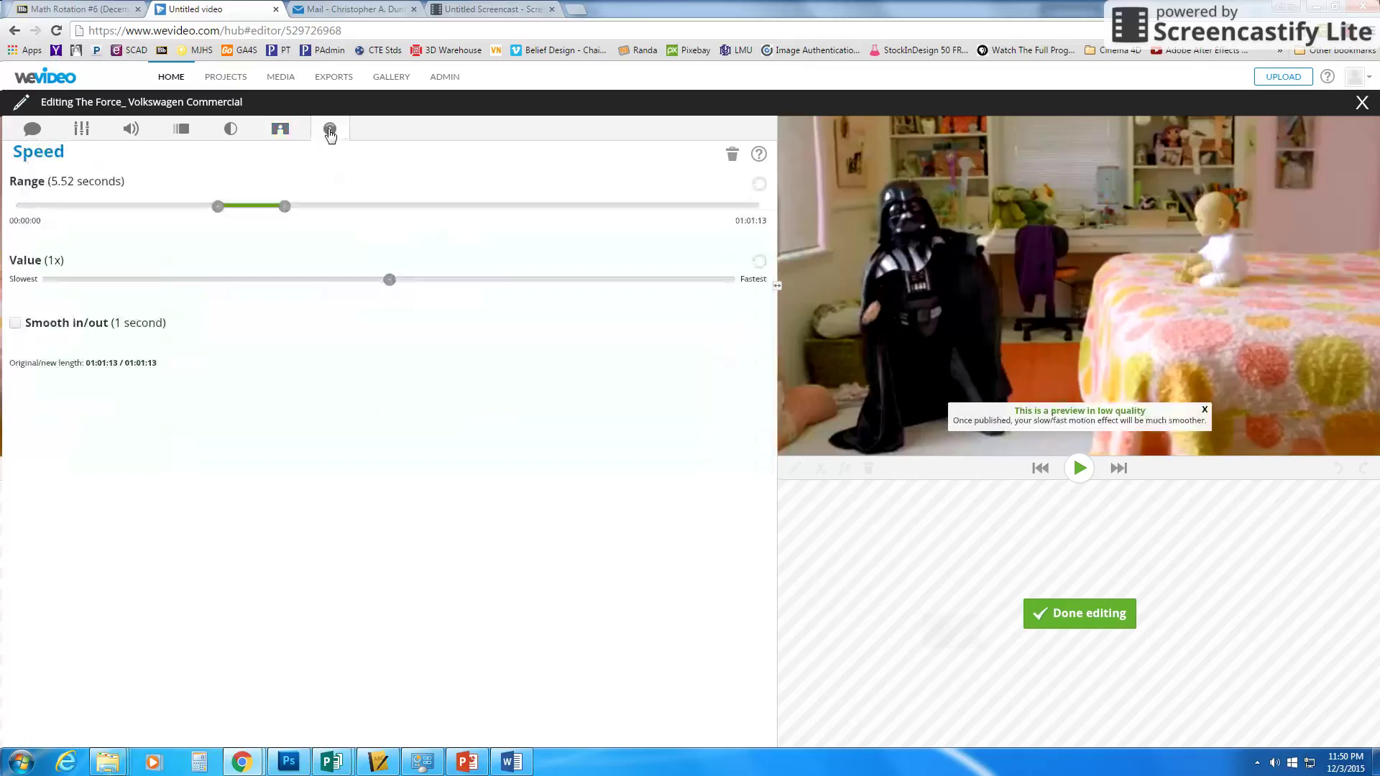